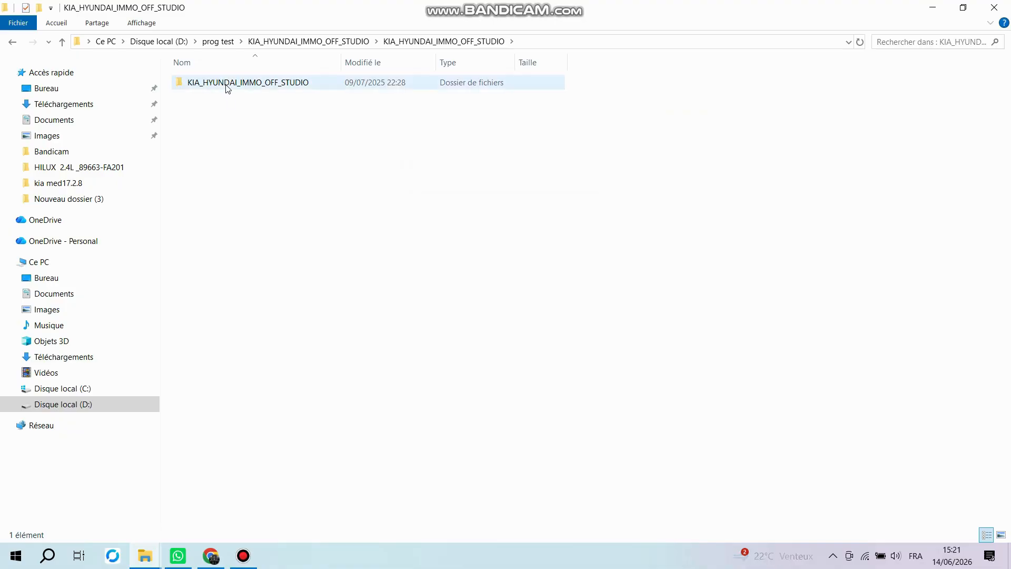
- Launch KIA_HYUNDAI_IMMO_OFF_STUDIO.exe from the innermost KIA_HYUNDAI_IMMO_OFF_STUDIO folder and reposition its window
double_click(227, 84)
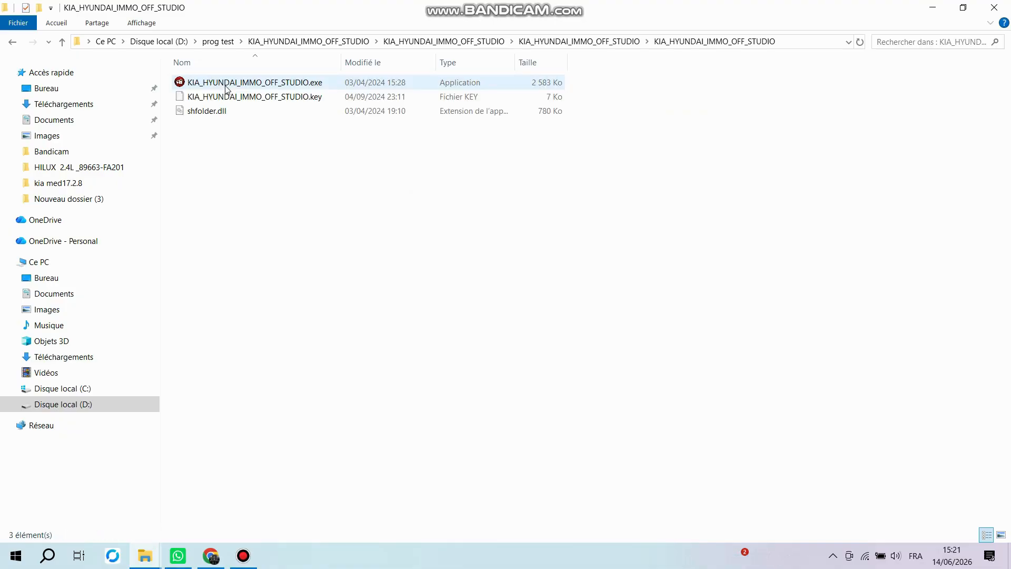
click(226, 86)
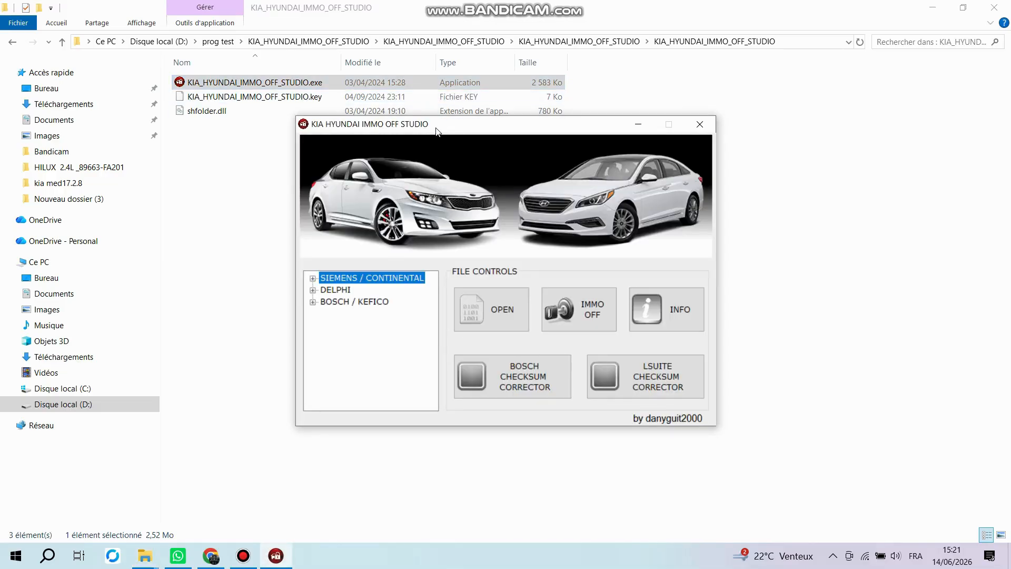
drag(435, 135, 409, 115)
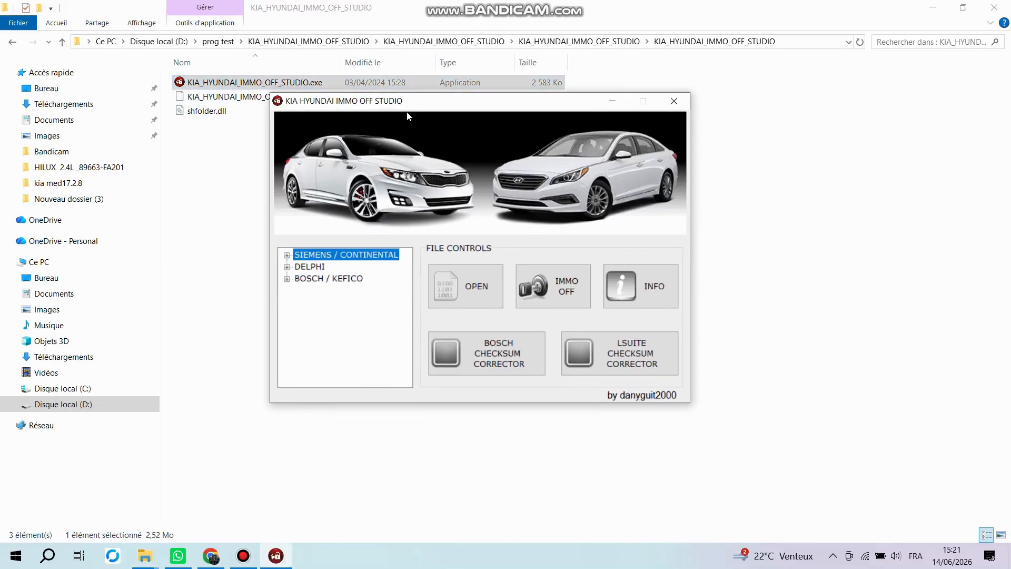
- Expand the SIEMENS / CONTINENTAL, DELPHI and BOSCH / KEFICO groups and review the supported ECU models
click(288, 256)
drag(405, 282, 415, 333)
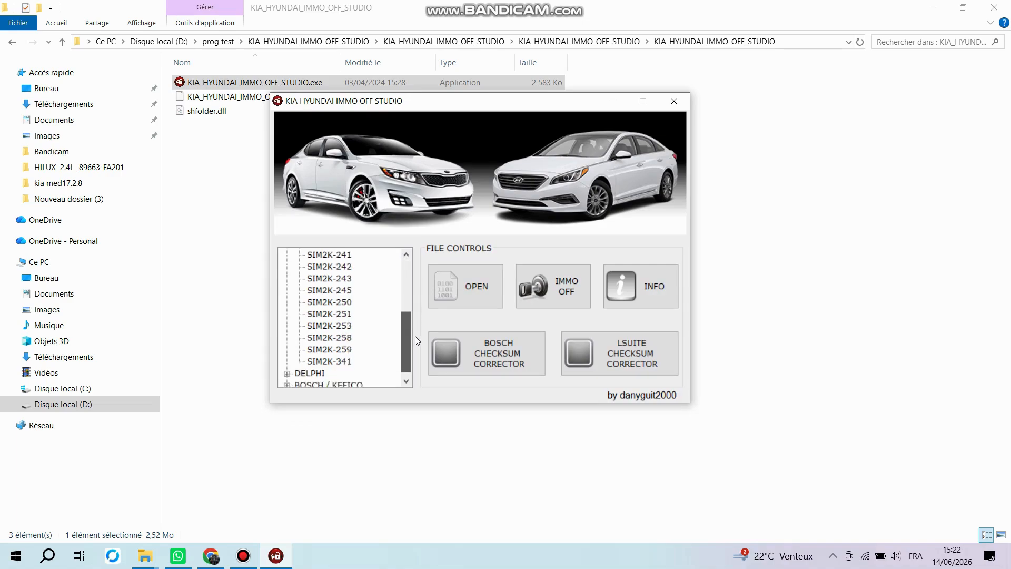
click(287, 371)
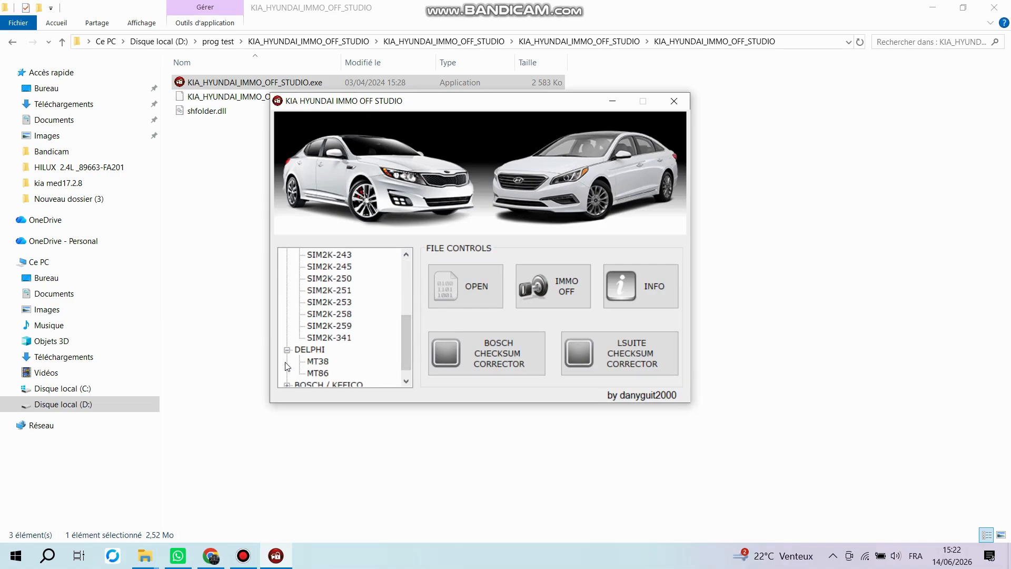
drag(403, 333, 403, 337)
click(318, 350)
click(318, 361)
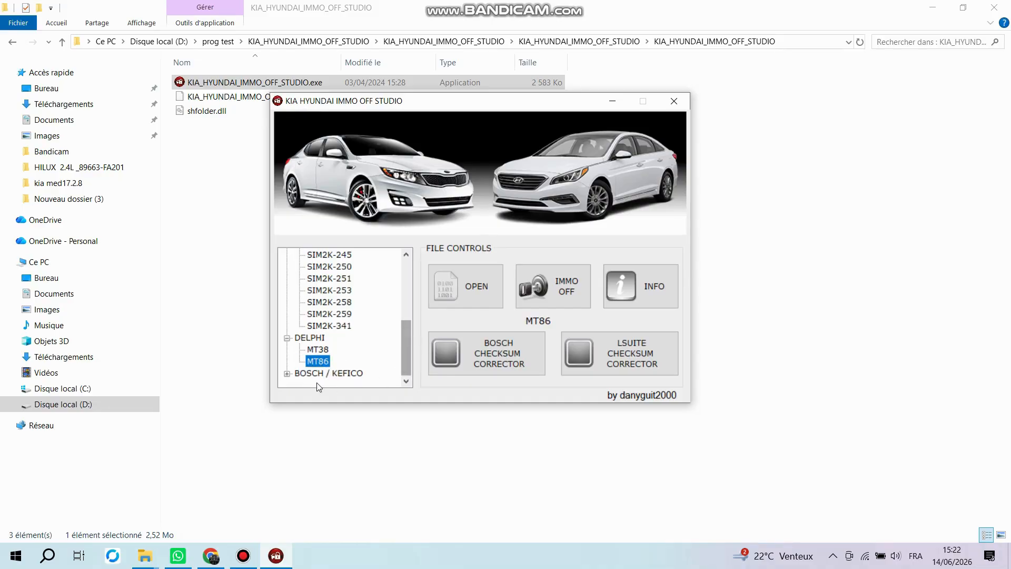
click(287, 374)
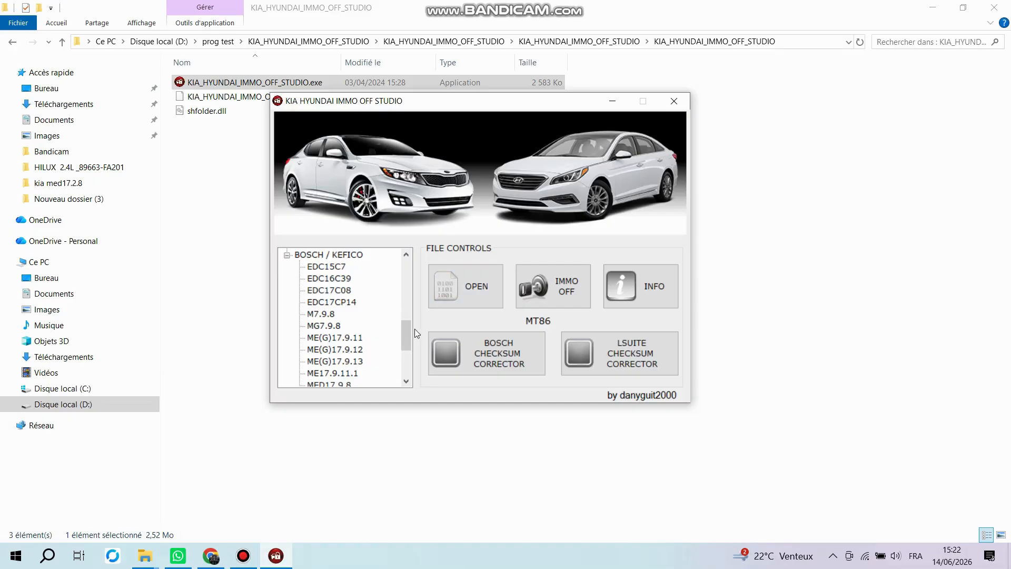
mouse_move(409, 331)
mouse_down()
mouse_move(411, 364)
mouse_move(401, 324)
mouse_up()
- Switch to File Explorer, open the kia sorento-341 folder and widen the name column enough to read the full file name
click(193, 256)
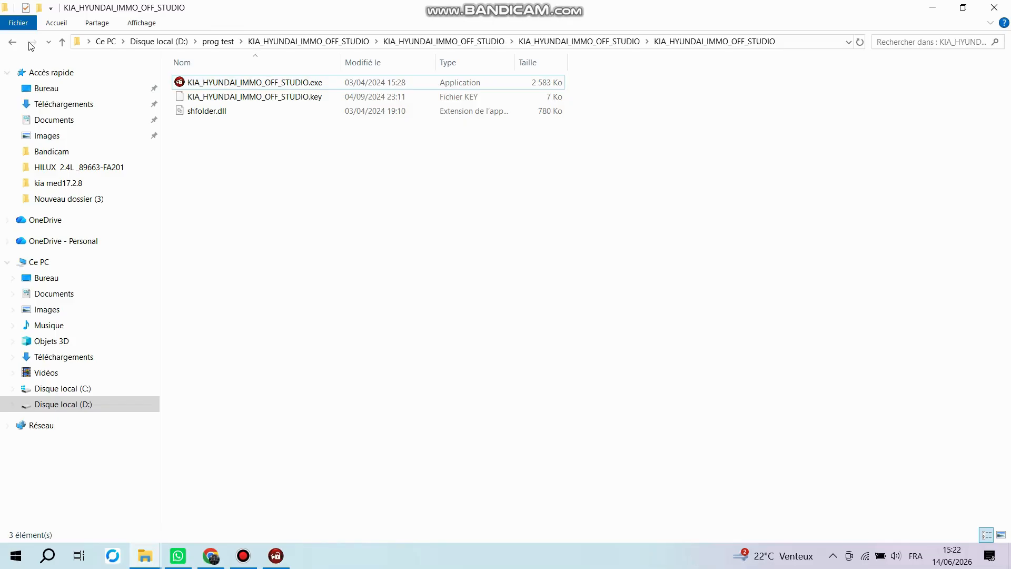
click(14, 46)
click(14, 47)
click(221, 86)
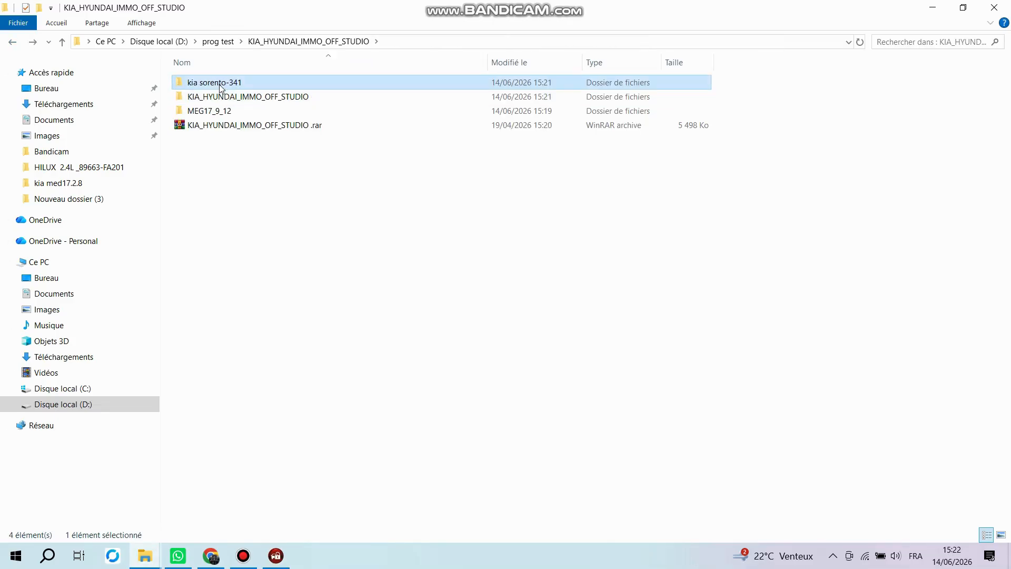
double_click(221, 85)
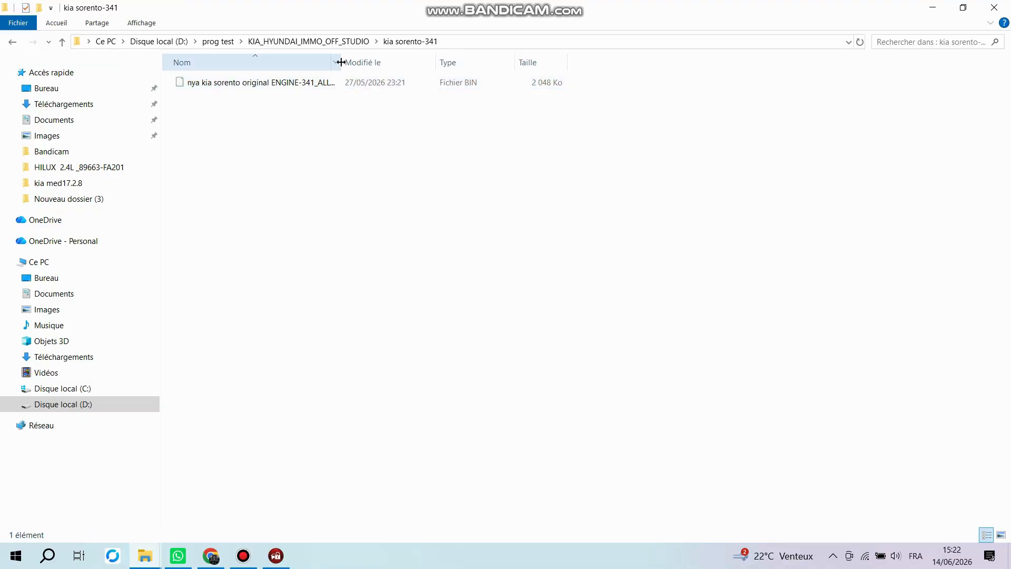
drag(341, 62, 485, 63)
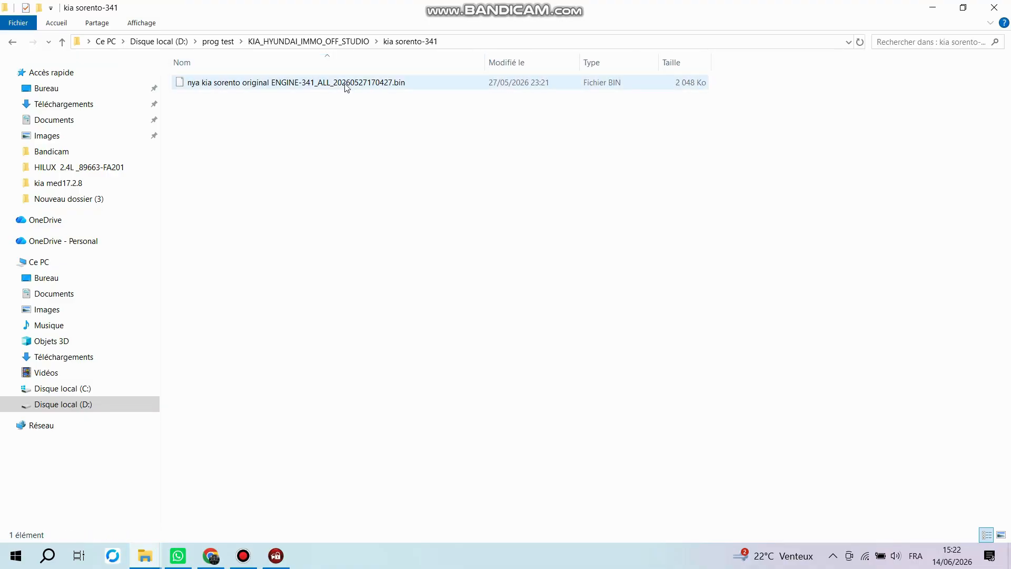
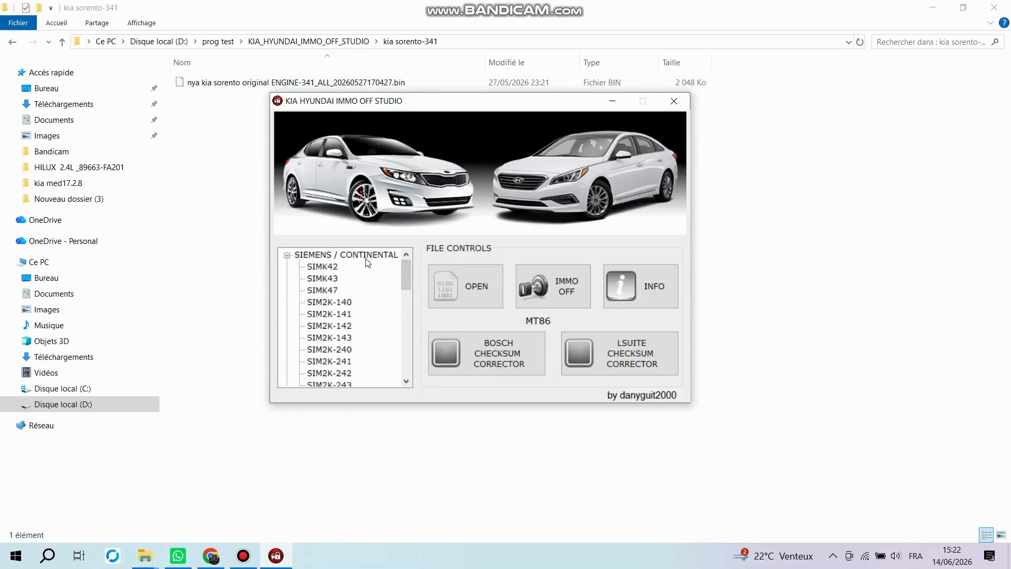
- Select the SIM2K-341 ECU and open nya kia sorento original ENGINE-341_ALL_20260527170427.bin from the kia sorento-341 folder in prog test on D:
drag(404, 263, 407, 298)
click(345, 326)
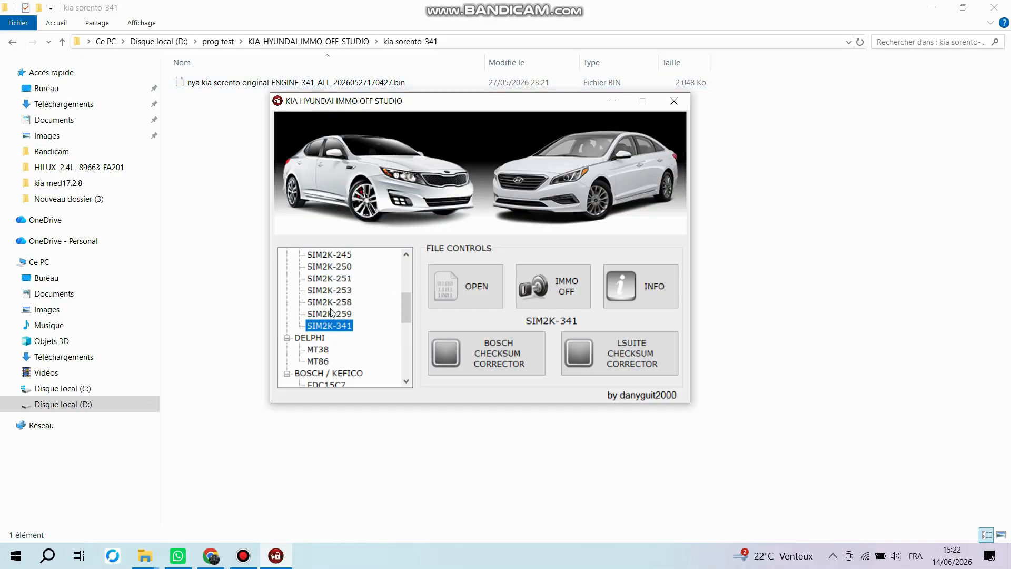
click(467, 298)
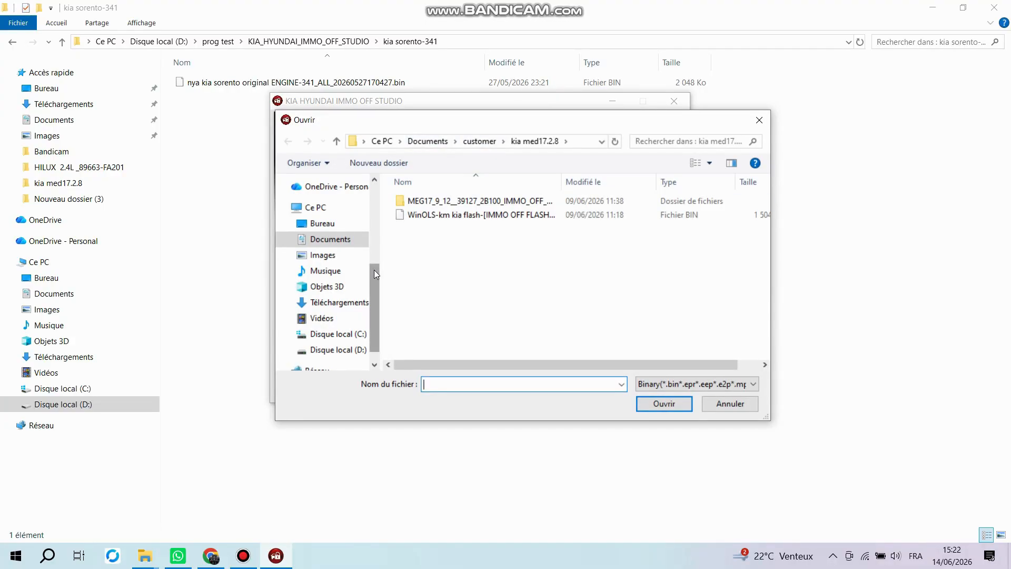
scroll(374, 269, down, 1)
click(359, 329)
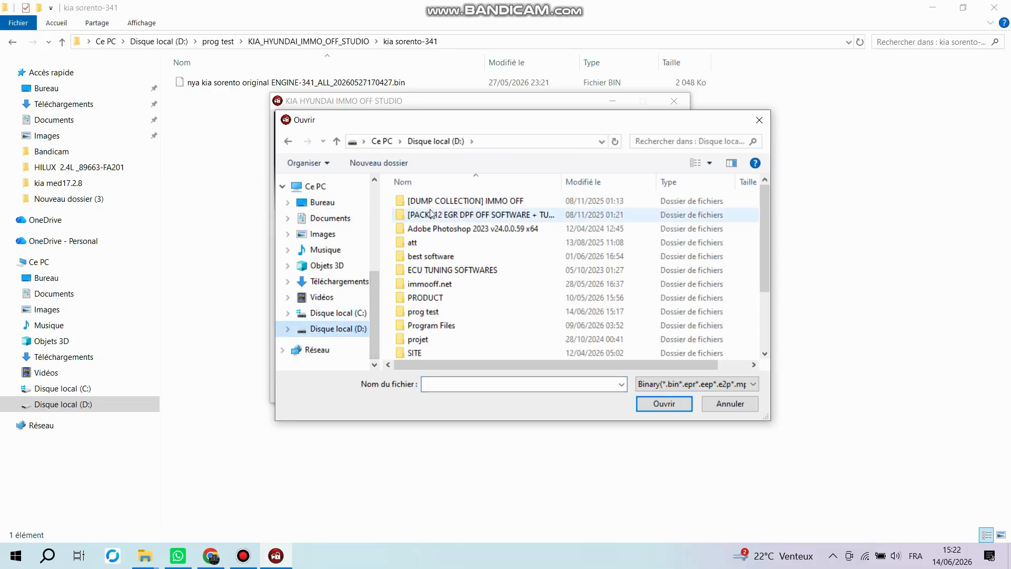
double_click(429, 311)
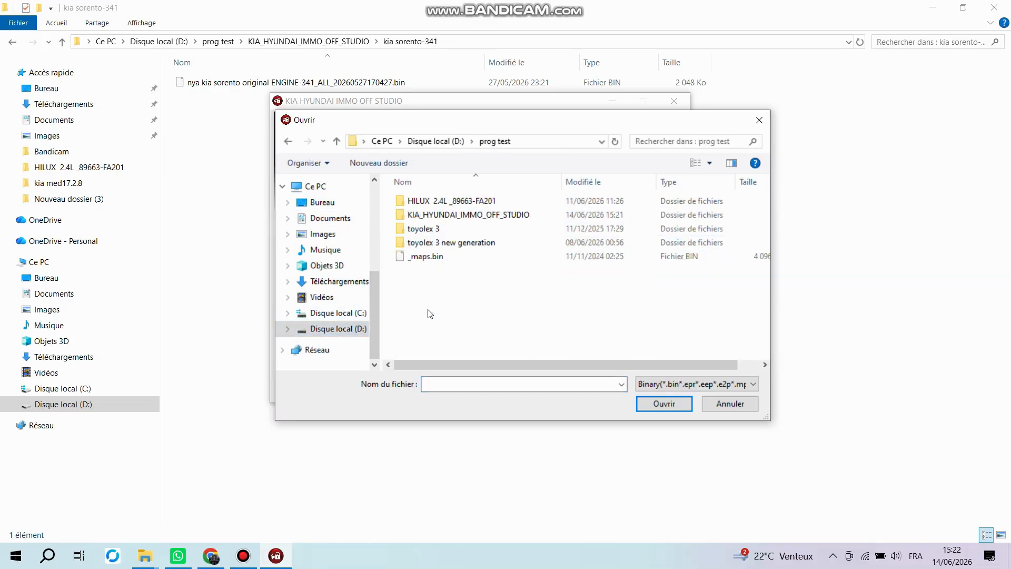
double_click(441, 218)
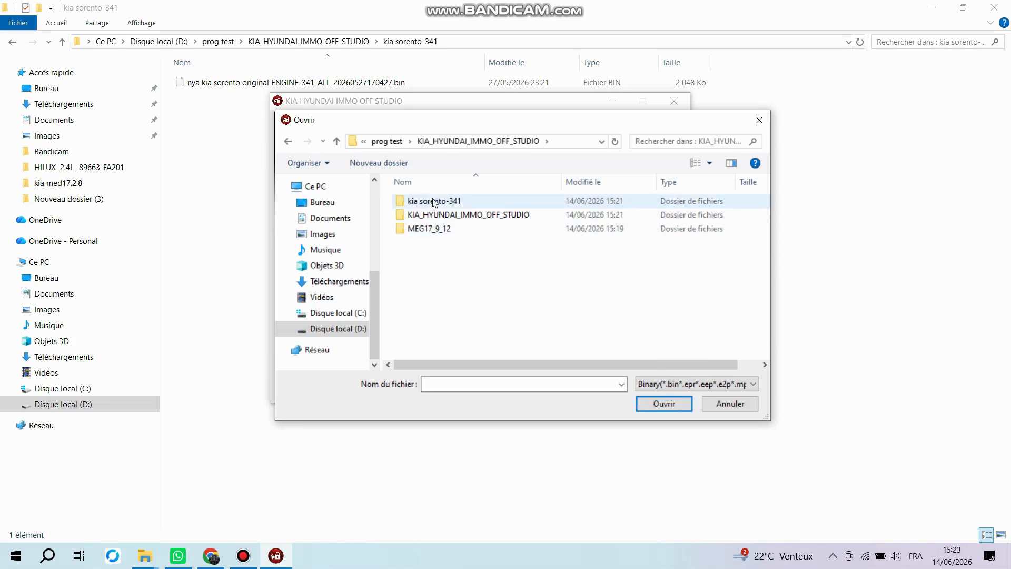
double_click(455, 204)
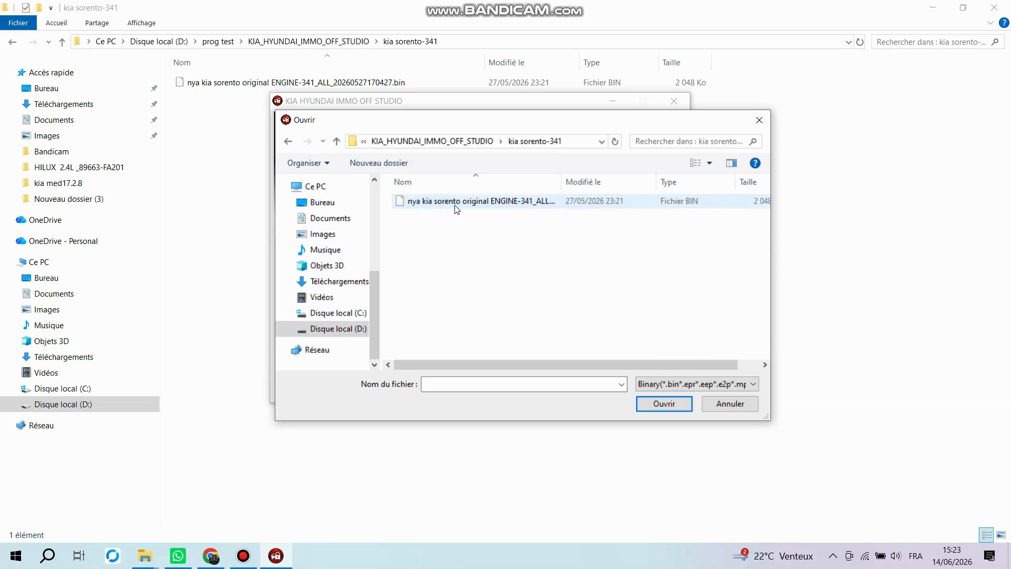
double_click(446, 205)
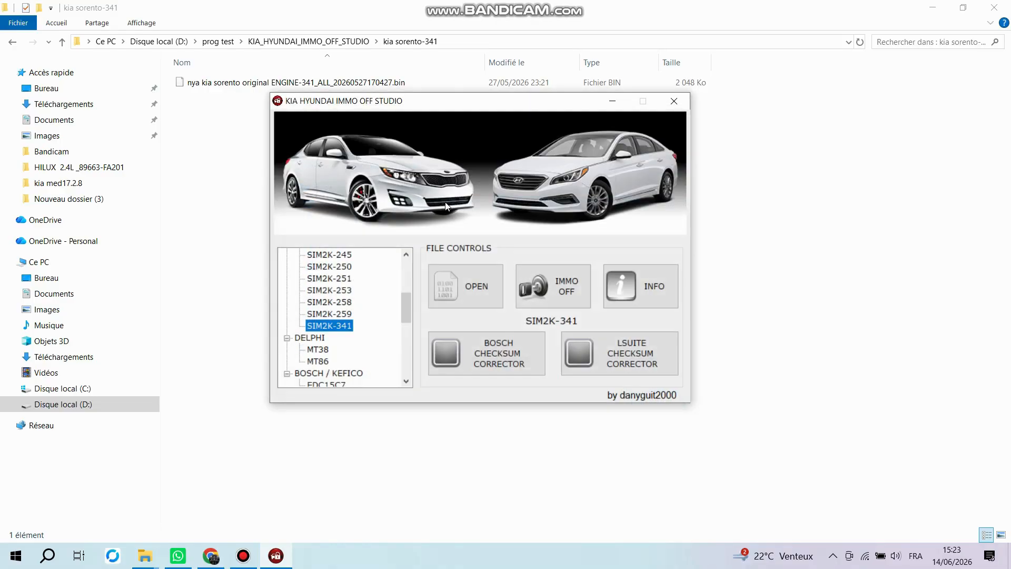
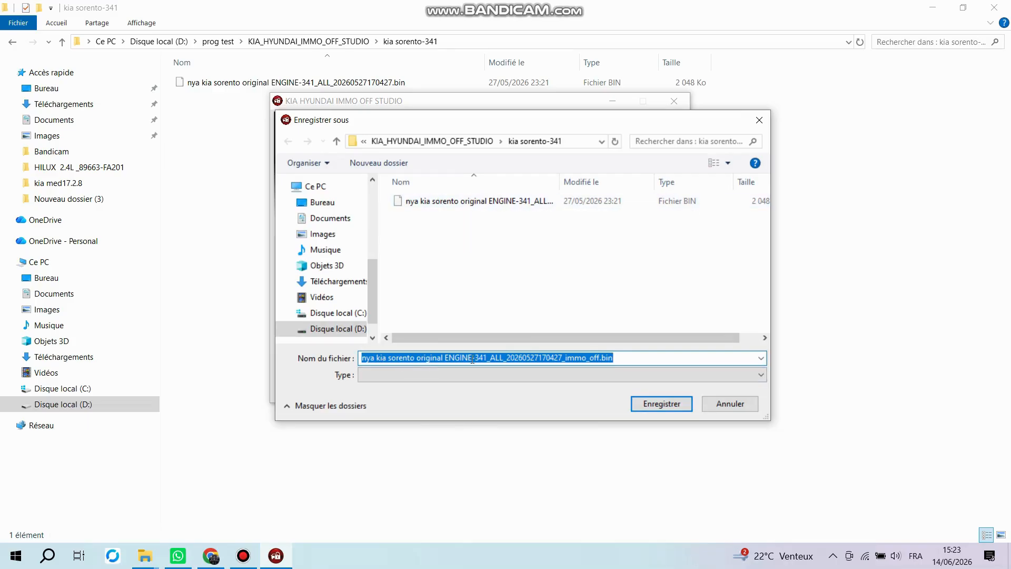
click(652, 402)
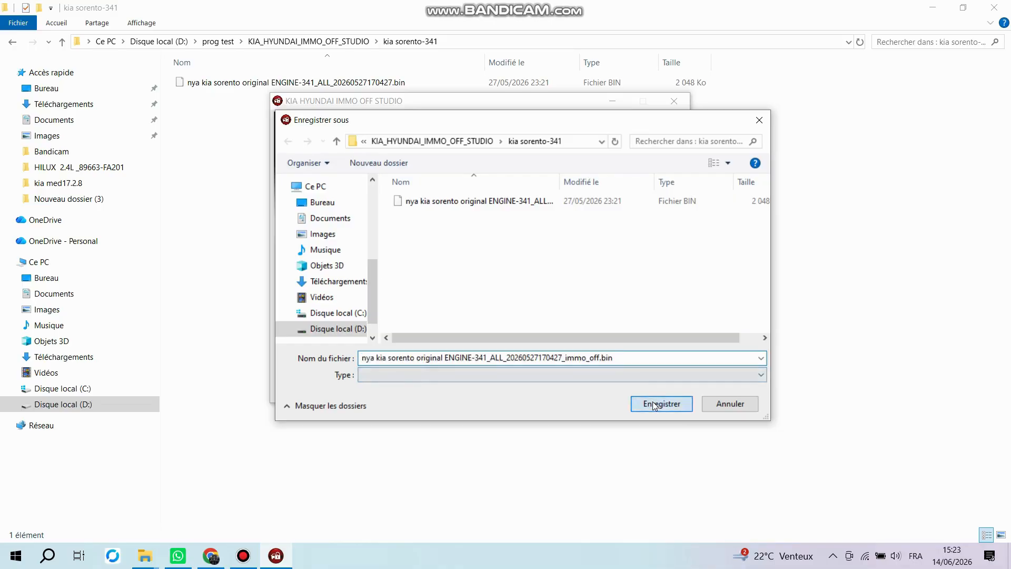
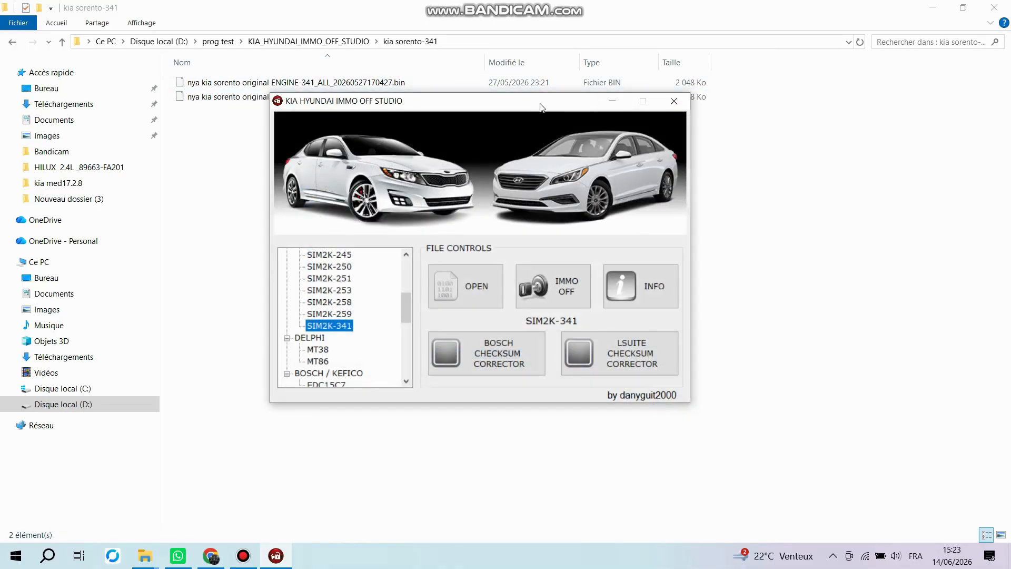
drag(541, 107, 642, 191)
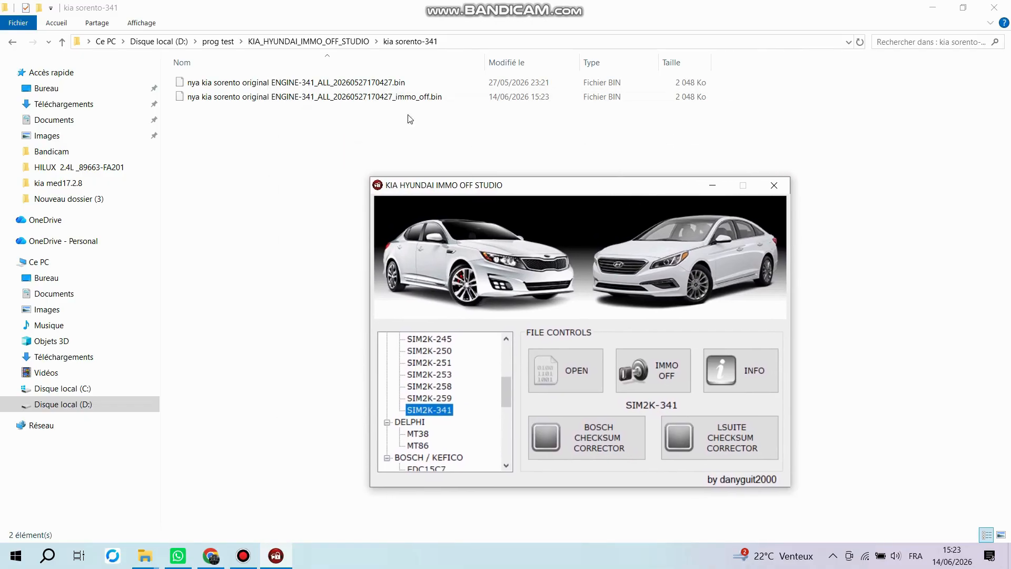
click(357, 99)
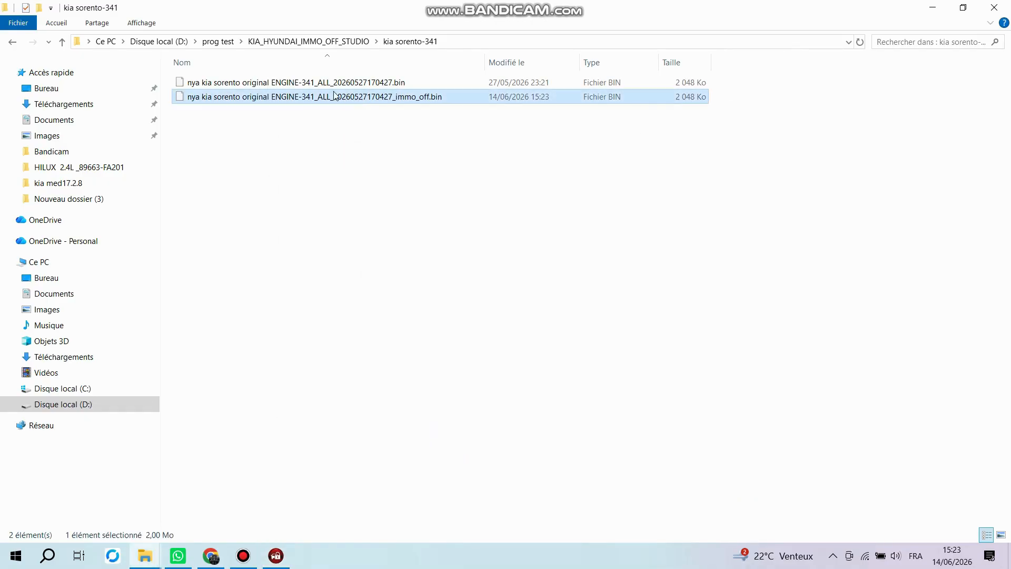
click(331, 87)
click(357, 102)
- Minimize File Explorer, open the BigBinCompare (1).rar archive on the desktop and run BigBinCompare.exe from it
click(933, 6)
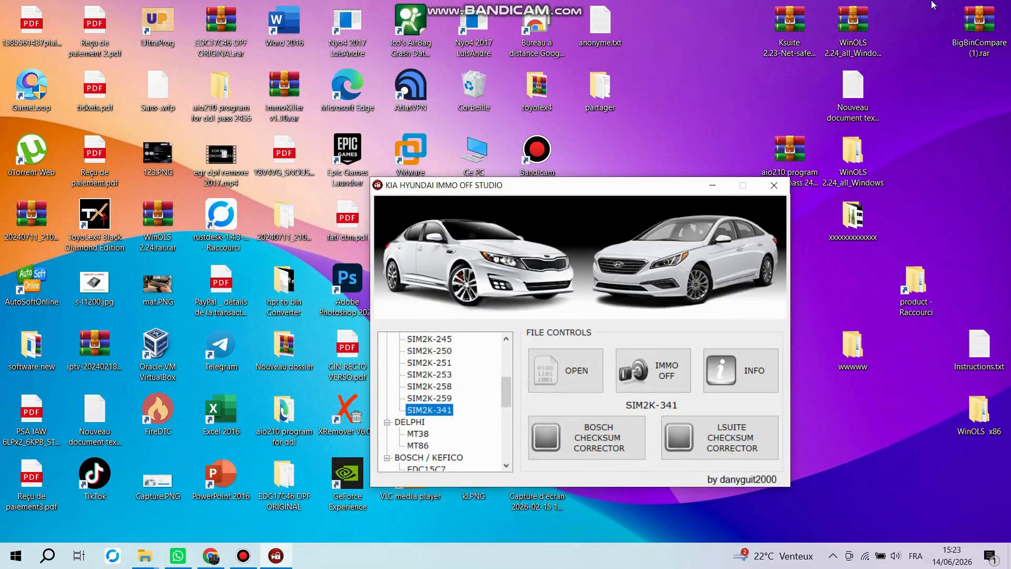
double_click(970, 31)
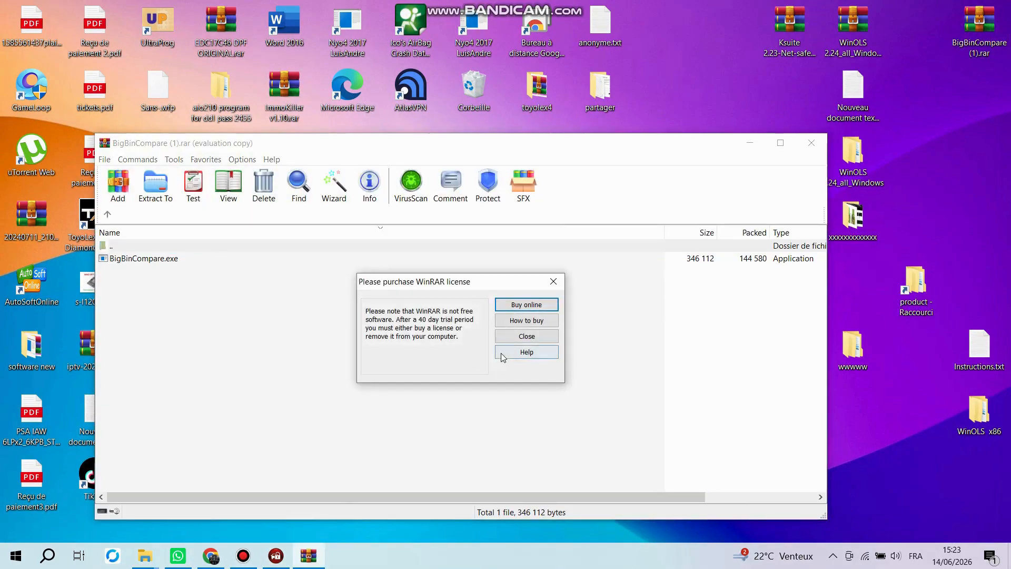
click(531, 336)
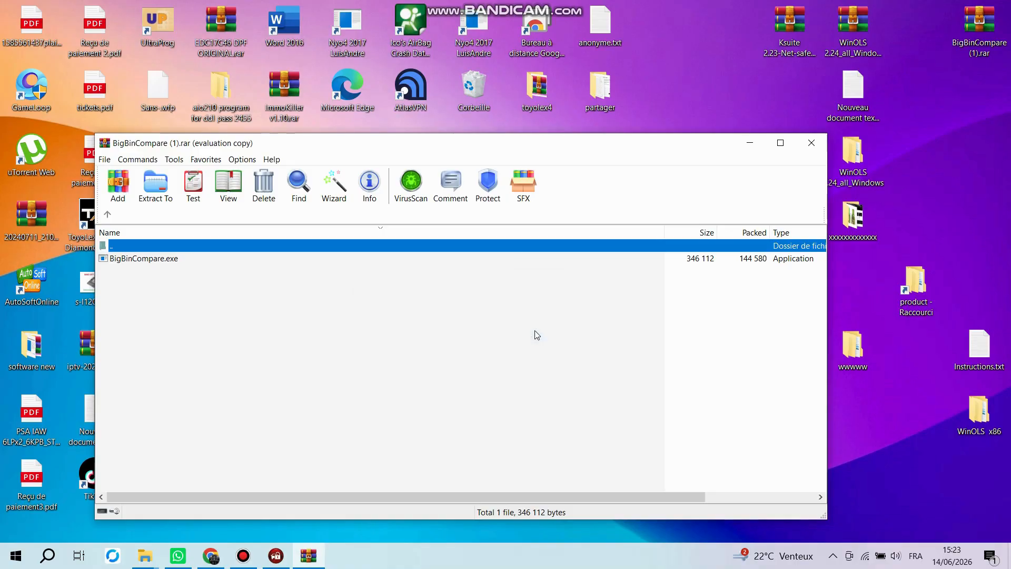
click(153, 258)
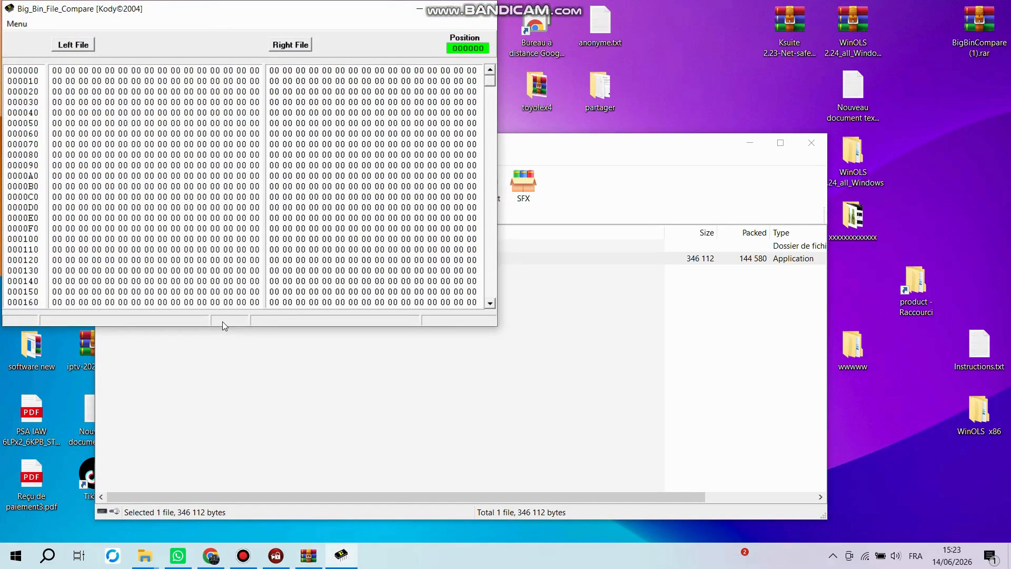
click(158, 178)
- Load the original kia sorento-341 .bin as the left file and its _immo_off.bin version as the right file for comparison
click(76, 44)
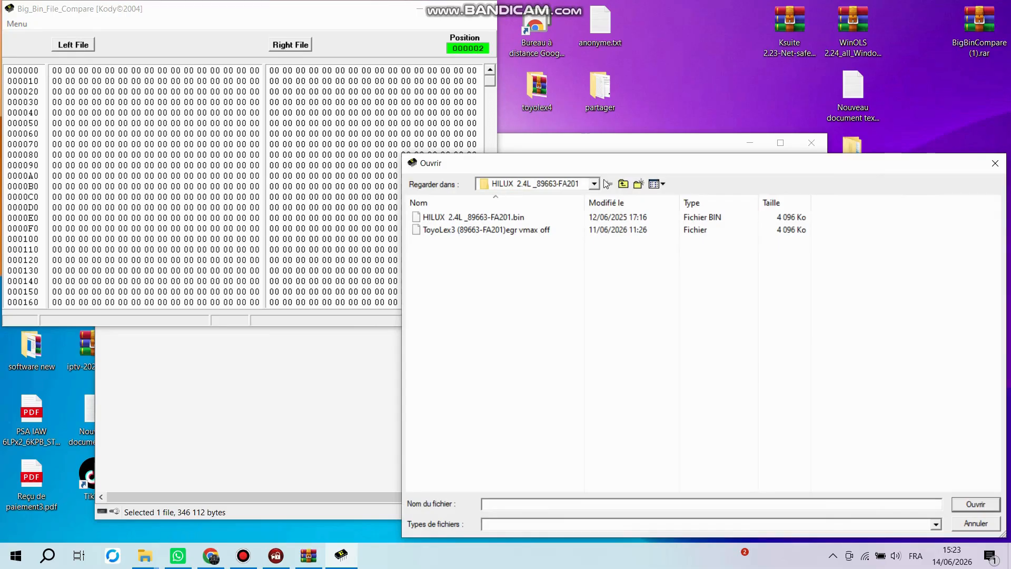
click(623, 183)
double_click(510, 233)
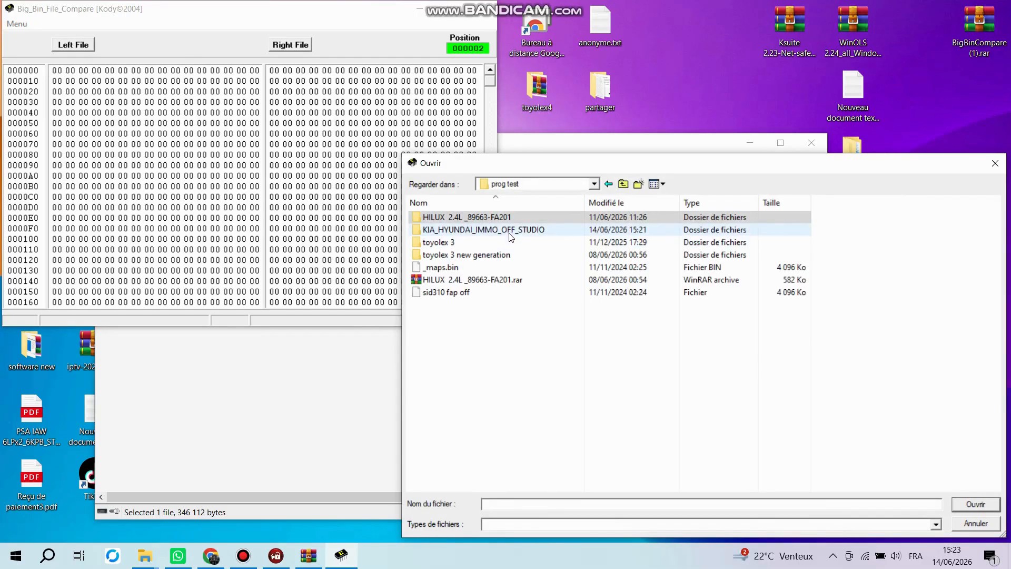
double_click(467, 217)
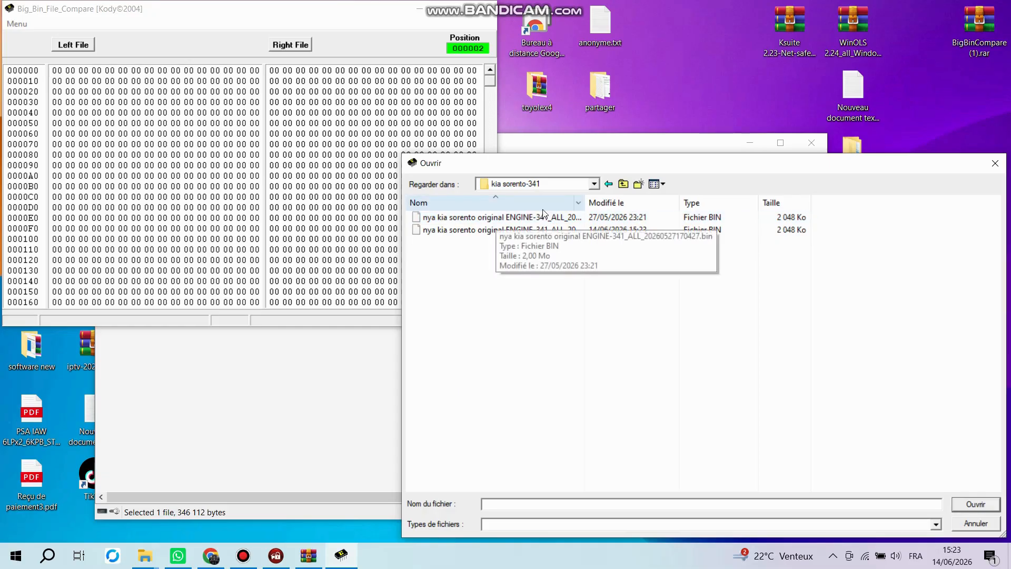
drag(586, 200, 847, 200)
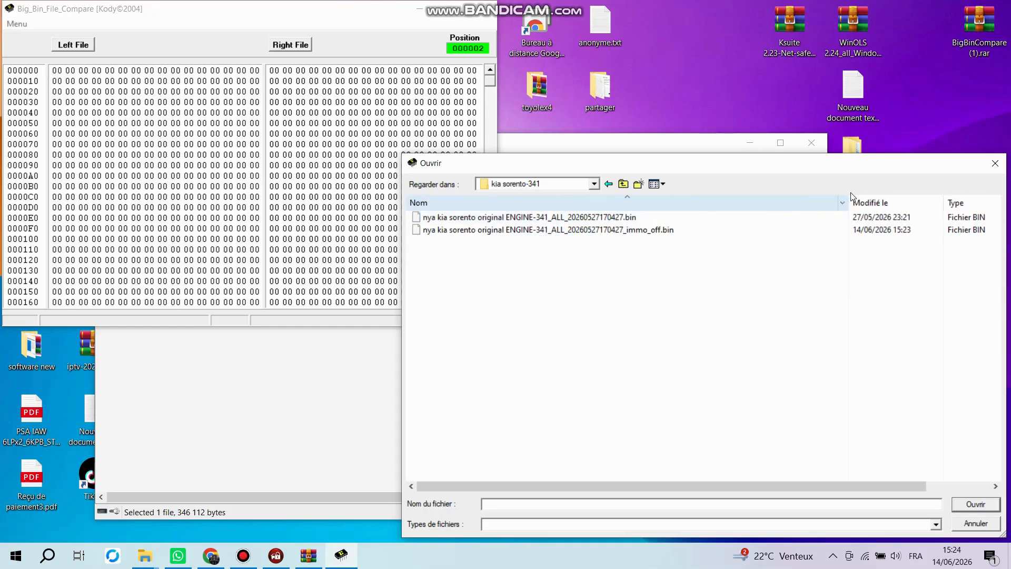
double_click(605, 218)
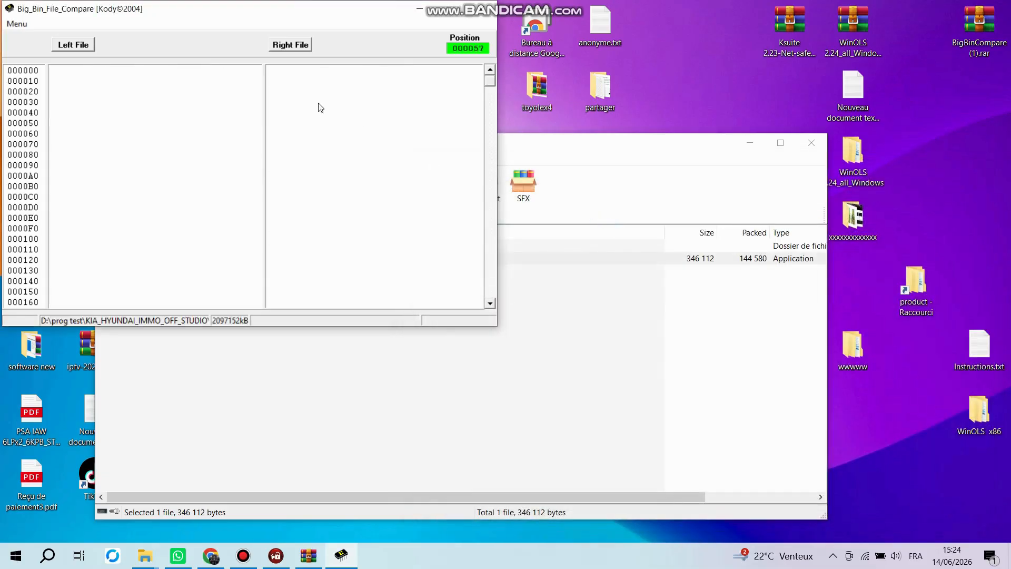
click(289, 47)
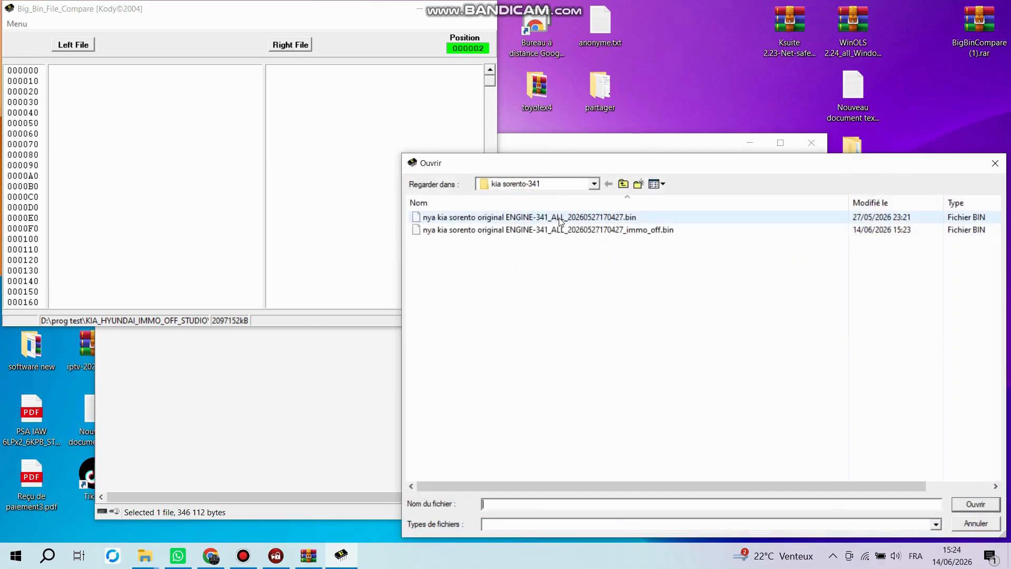
double_click(579, 231)
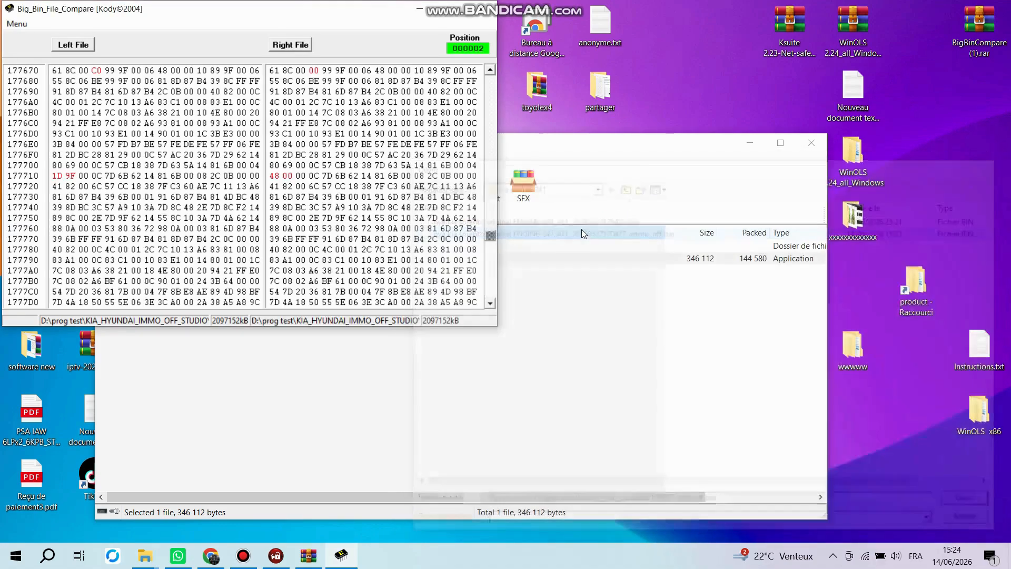
- Examine the red differing bytes around addresses 177670 and 177710 in both files, look further down, and close the comparison tool
click(97, 70)
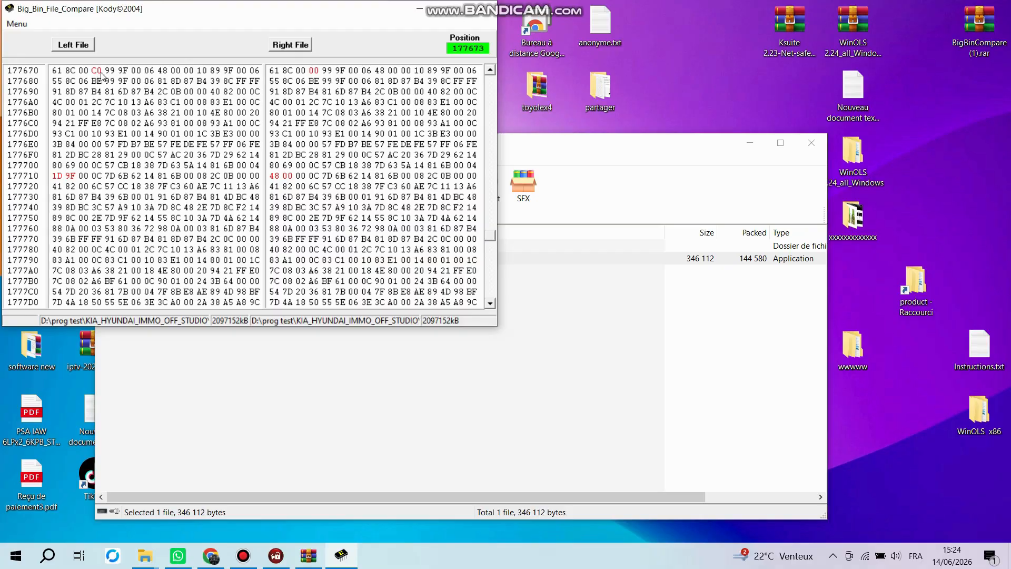
click(340, 70)
click(314, 70)
click(55, 197)
mouse_move(492, 234)
mouse_down()
mouse_move(498, 293)
mouse_move(485, 247)
mouse_up()
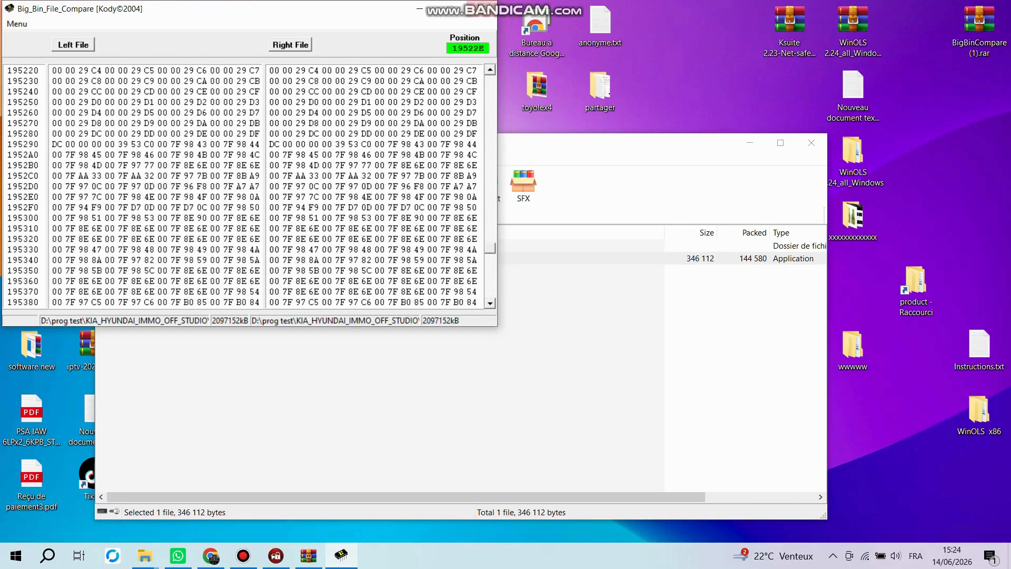
click(482, 9)
- Switch to File Explorer and inspect the kia eeprom and kia flash files in the MEG17_9_12 folder
click(276, 556)
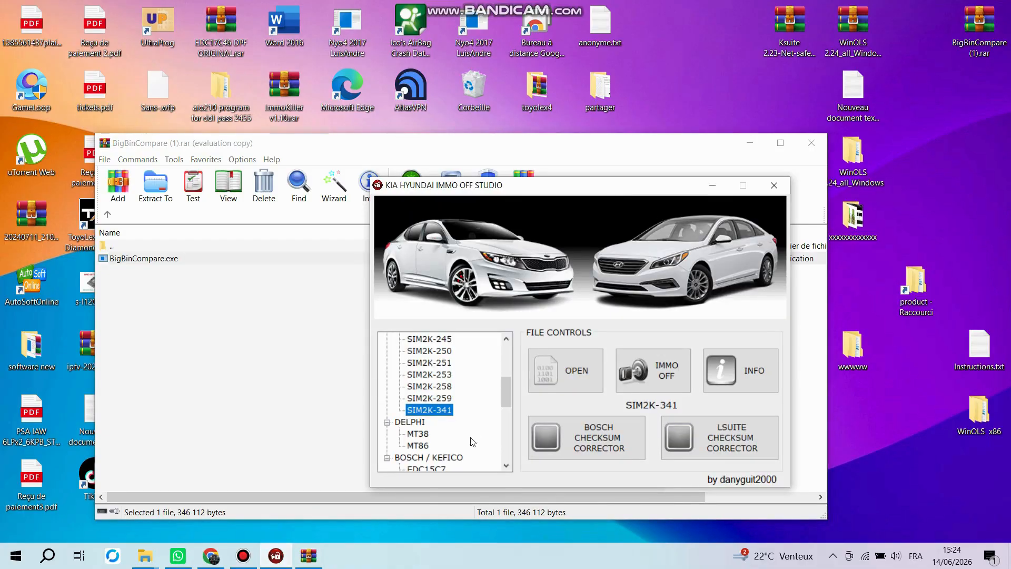
mouse_move(212, 563)
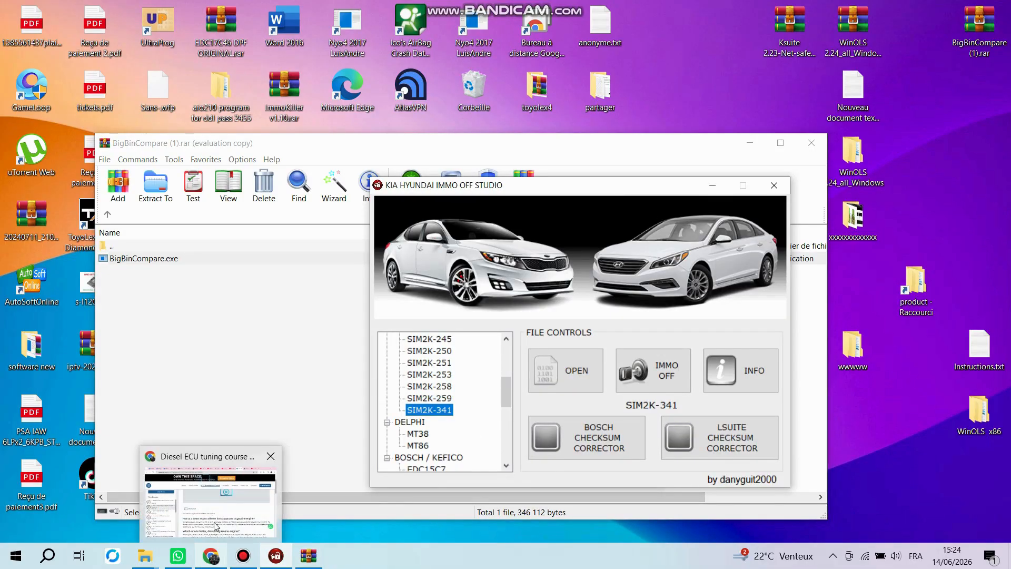
mouse_move(145, 556)
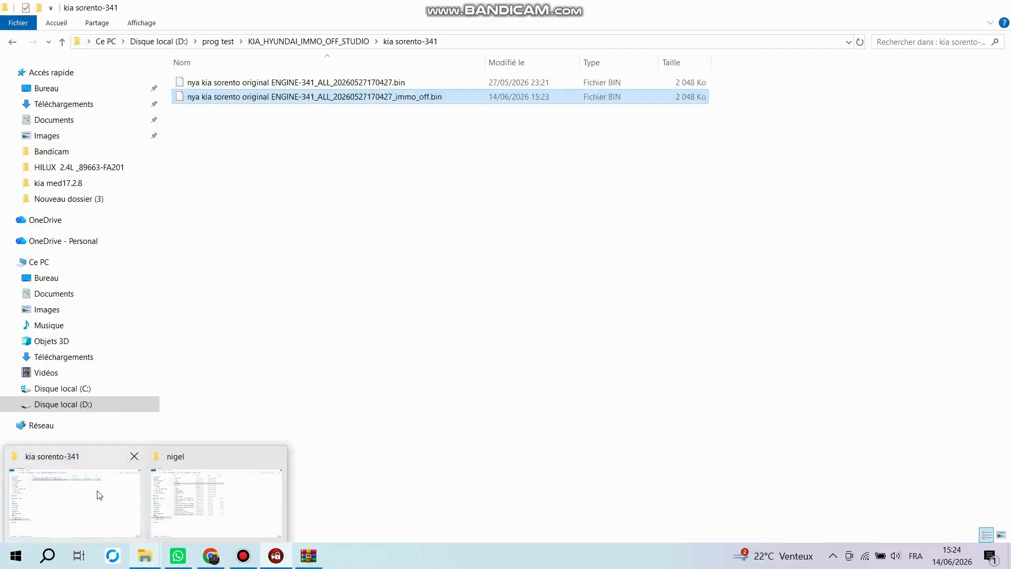
click(99, 495)
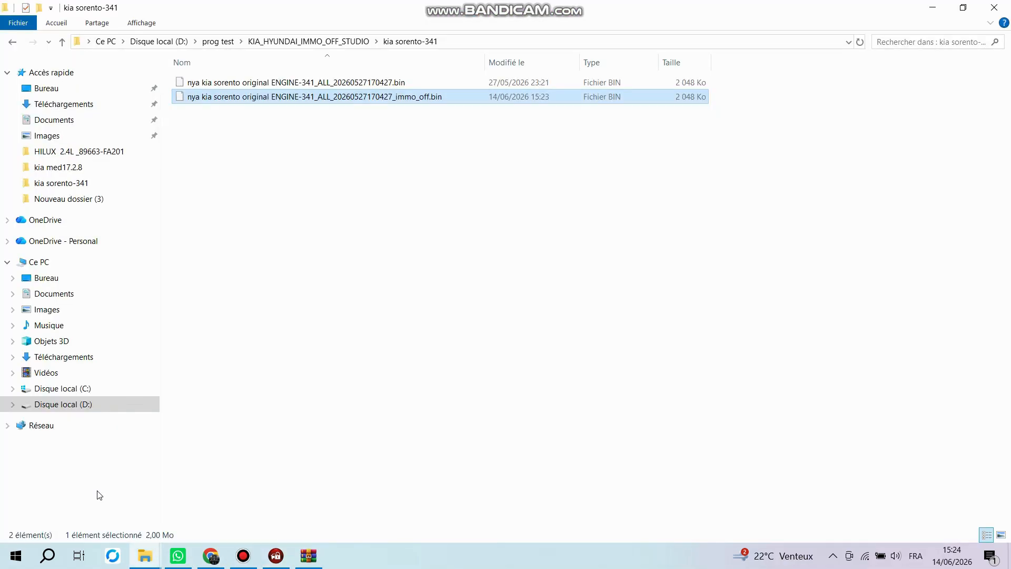
click(338, 194)
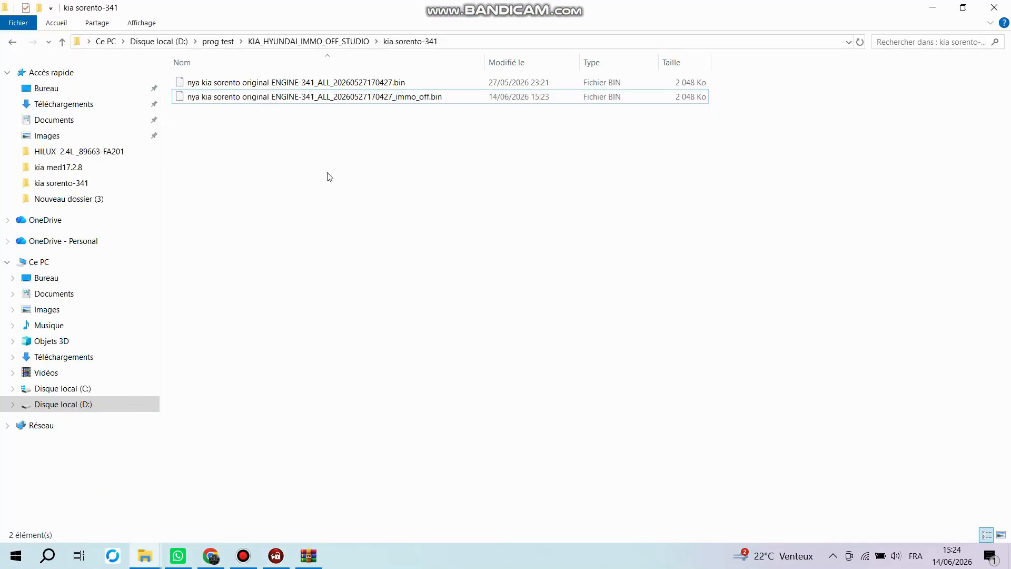
click(13, 42)
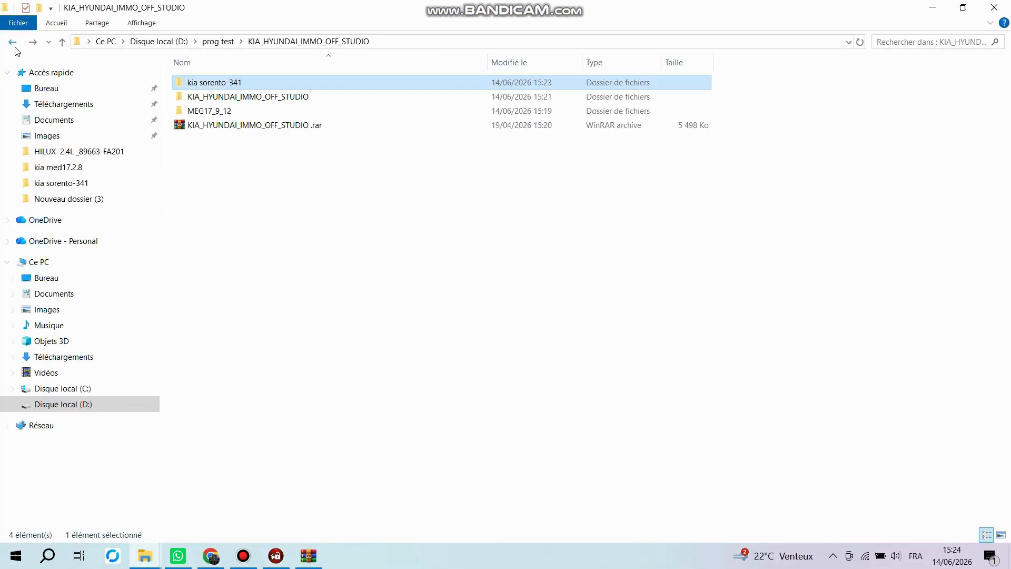
double_click(225, 111)
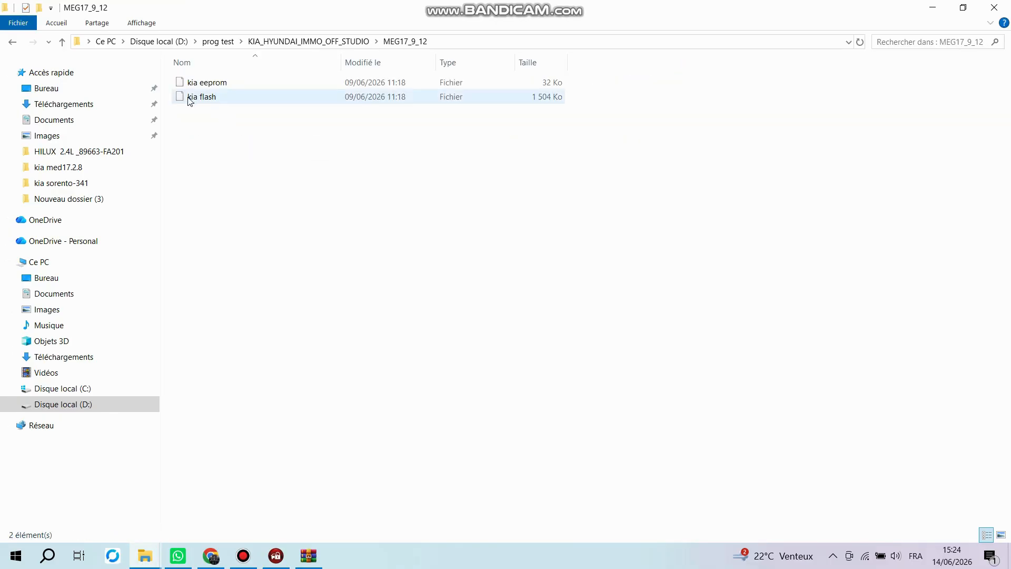
click(205, 85)
click(209, 100)
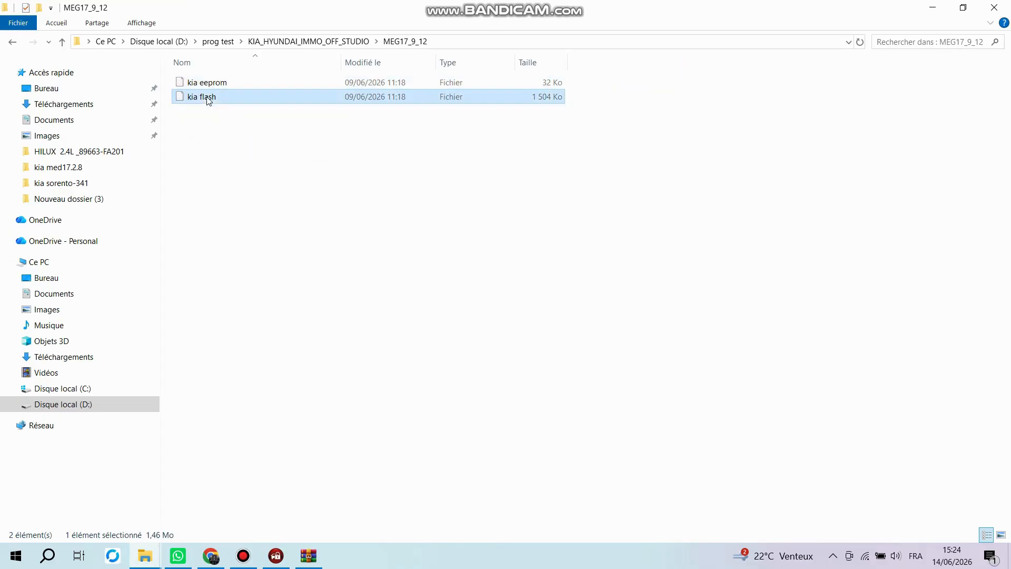
click(223, 138)
- Switch back to KIA HYUNDAI IMMO OFF STUDIO, move its window up, and select the ME(G)17.9.12 ECU under BOSCH / KEFICO
click(287, 554)
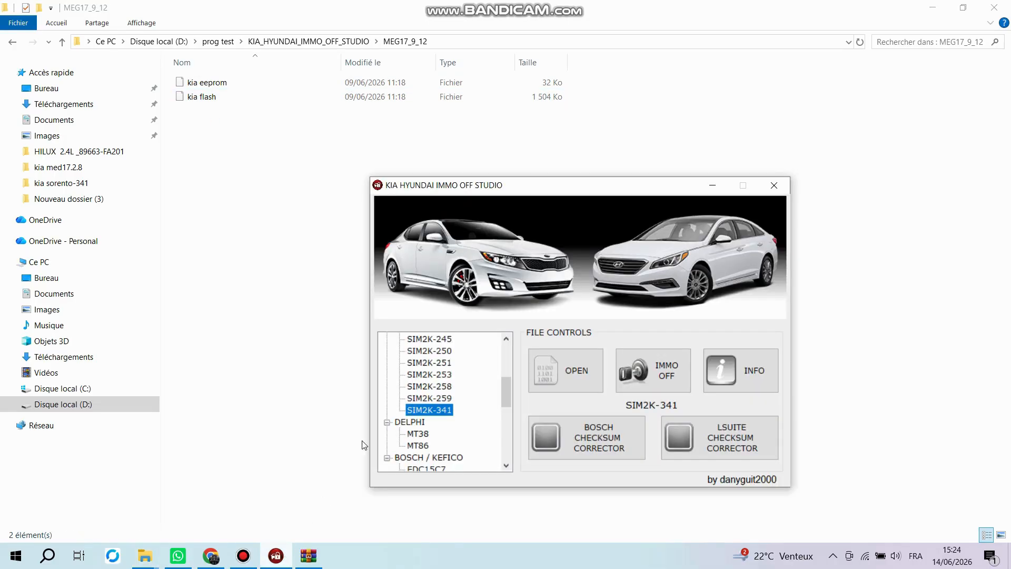
drag(551, 188, 546, 103)
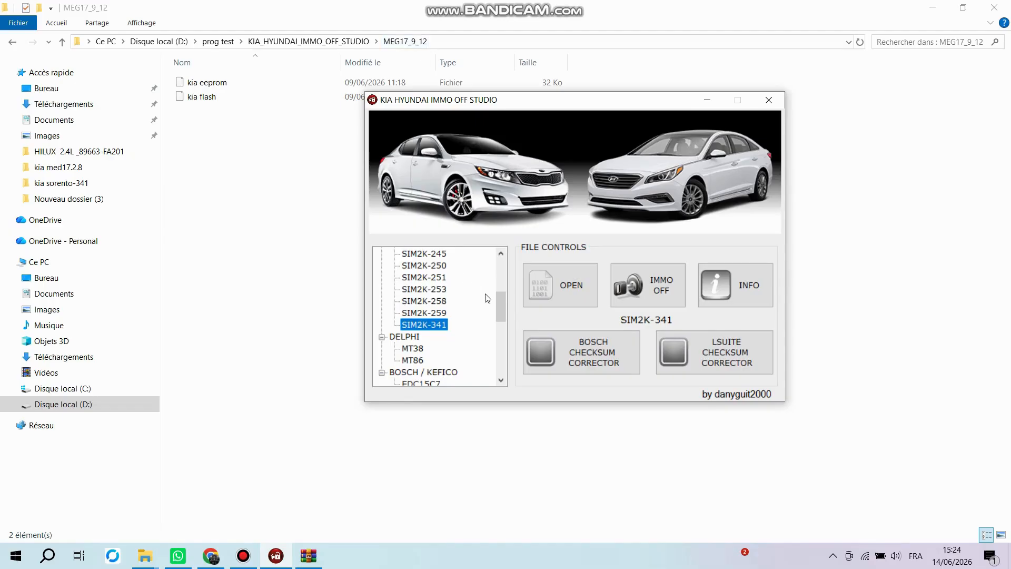
drag(501, 304, 508, 337)
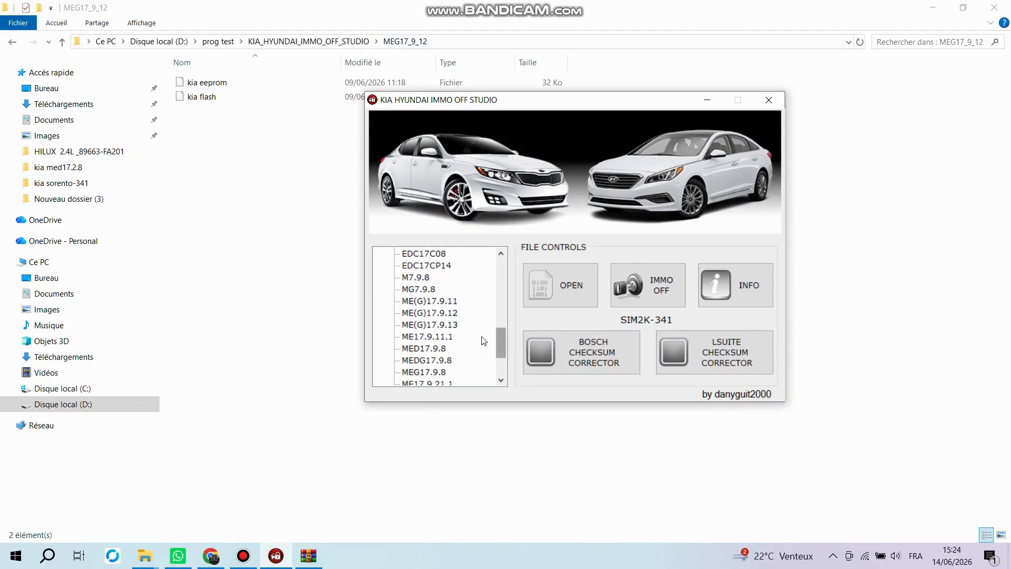
click(440, 315)
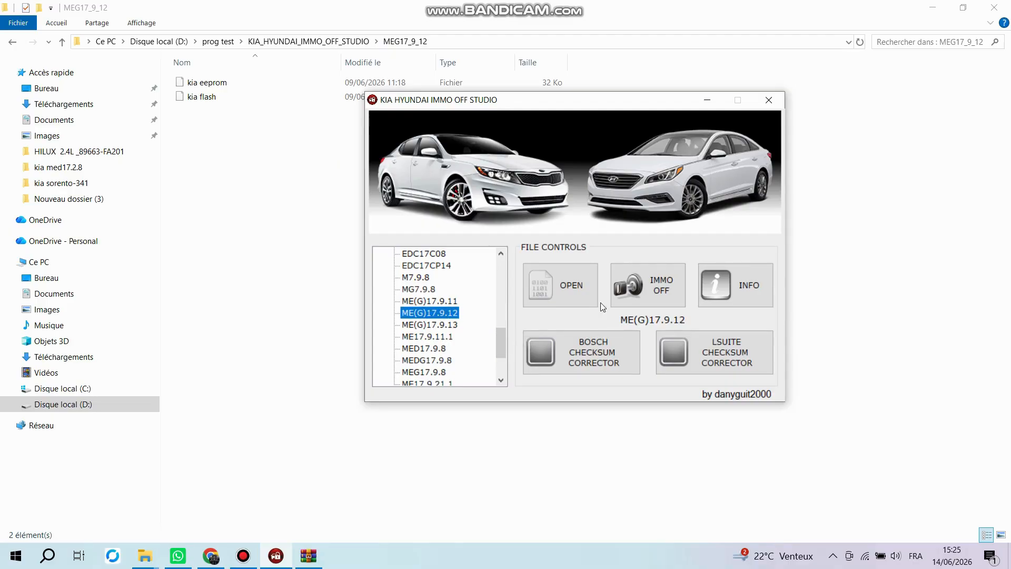
mouse_move(445, 316)
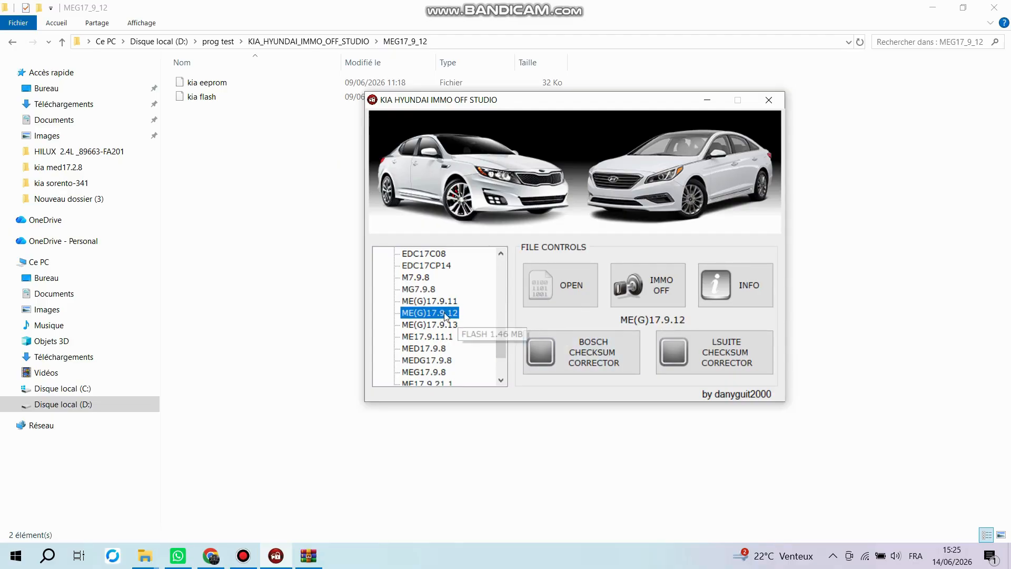
- Browse to the MEG17_9_12 folder with the All Files(*.*) filter and try IMMO OFF on a file from it
click(577, 295)
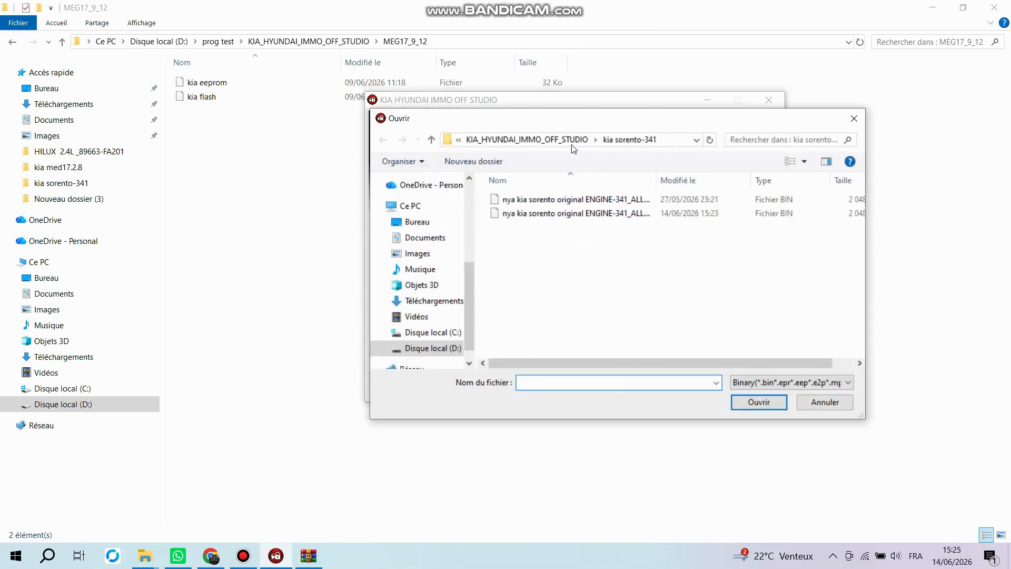
click(571, 139)
click(516, 226)
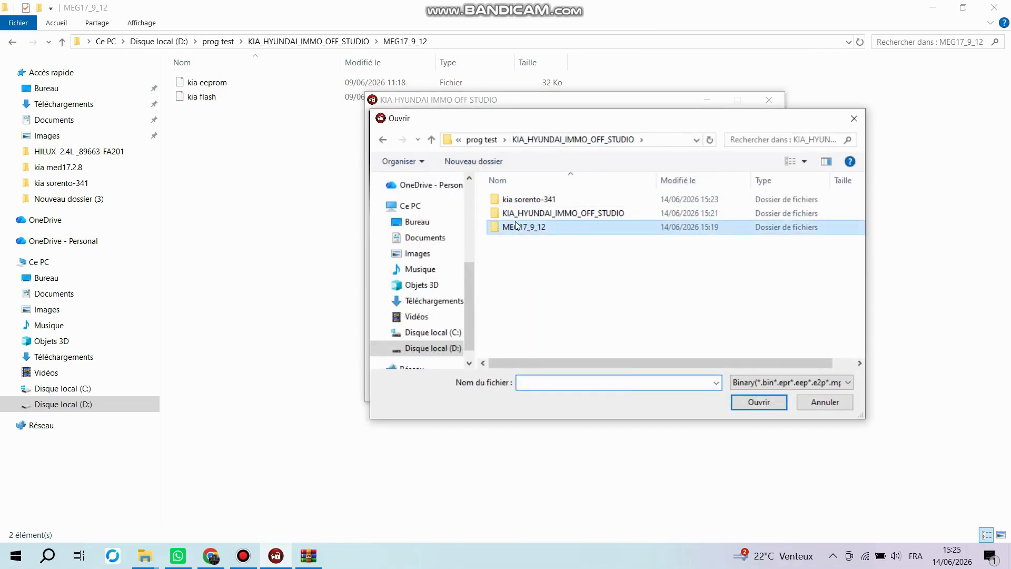
double_click(516, 226)
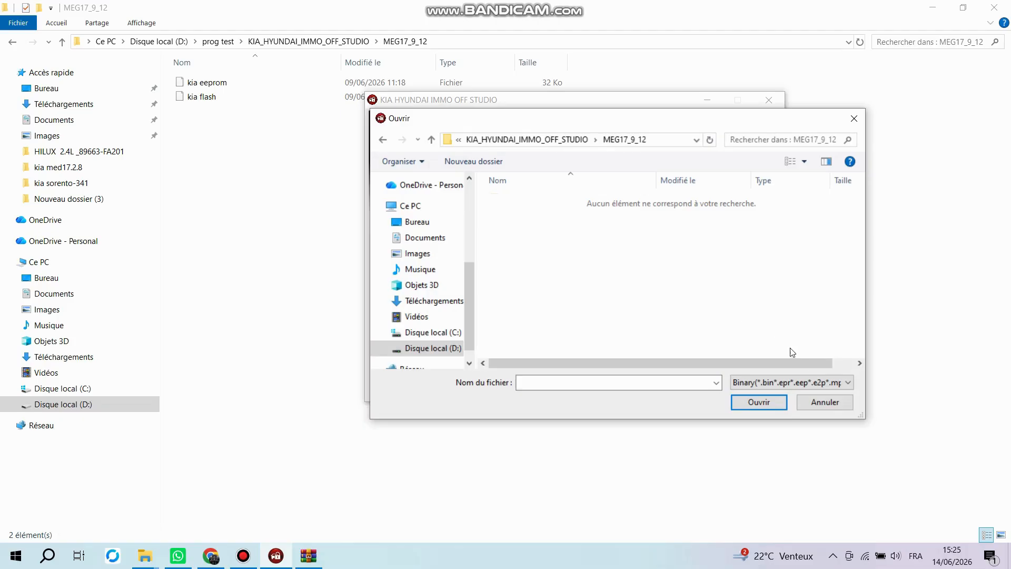
click(809, 379)
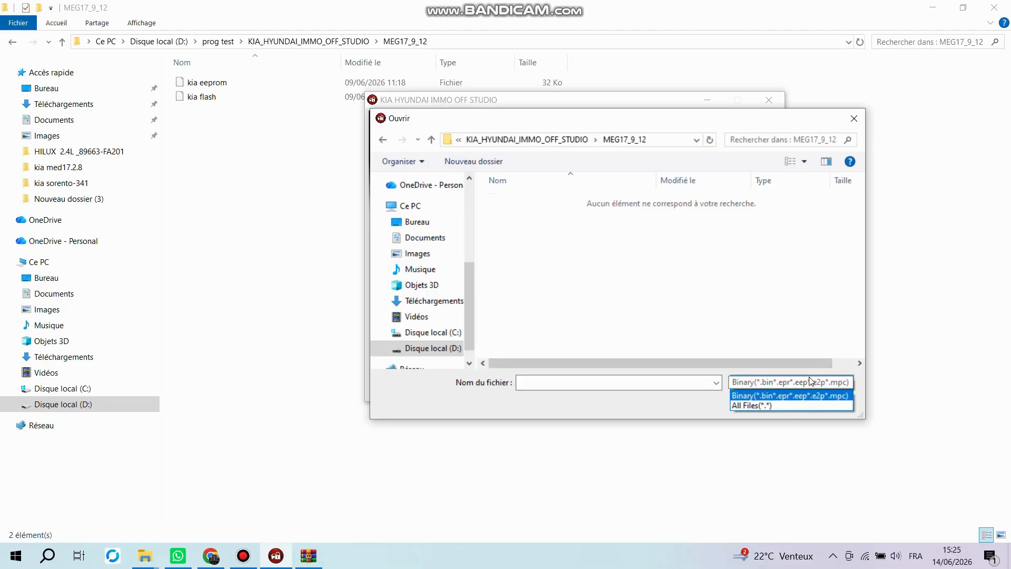
click(805, 406)
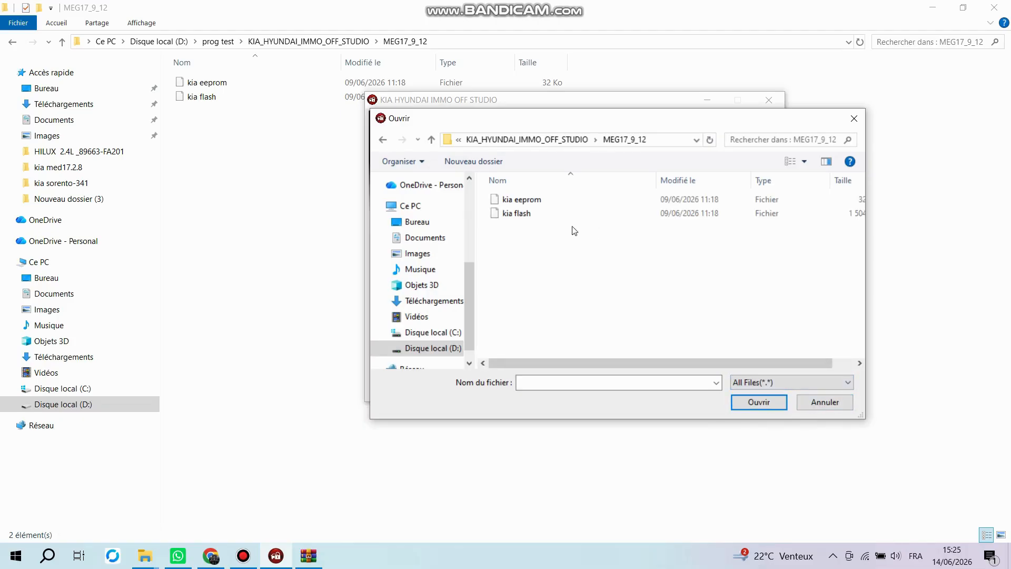
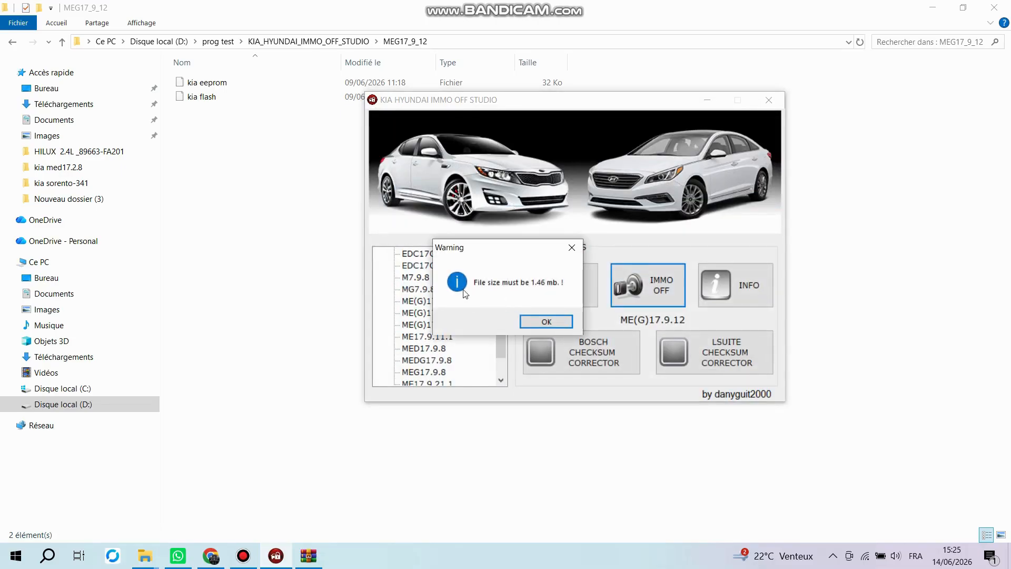
click(545, 319)
- Open kia flash from MEG17_9_12, apply IMMO OFF, and save the result as kia flash_immo_off
click(549, 297)
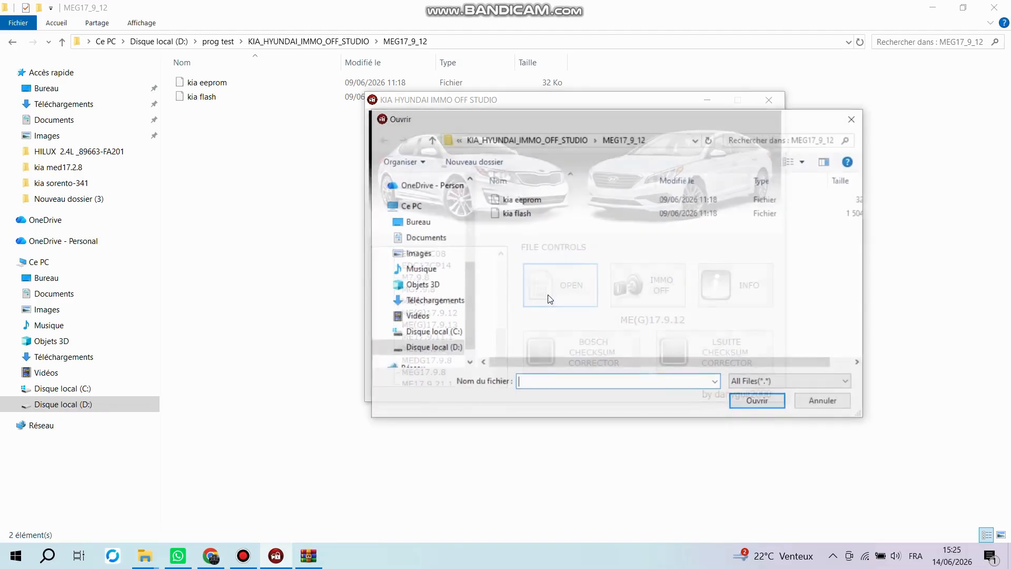
click(502, 216)
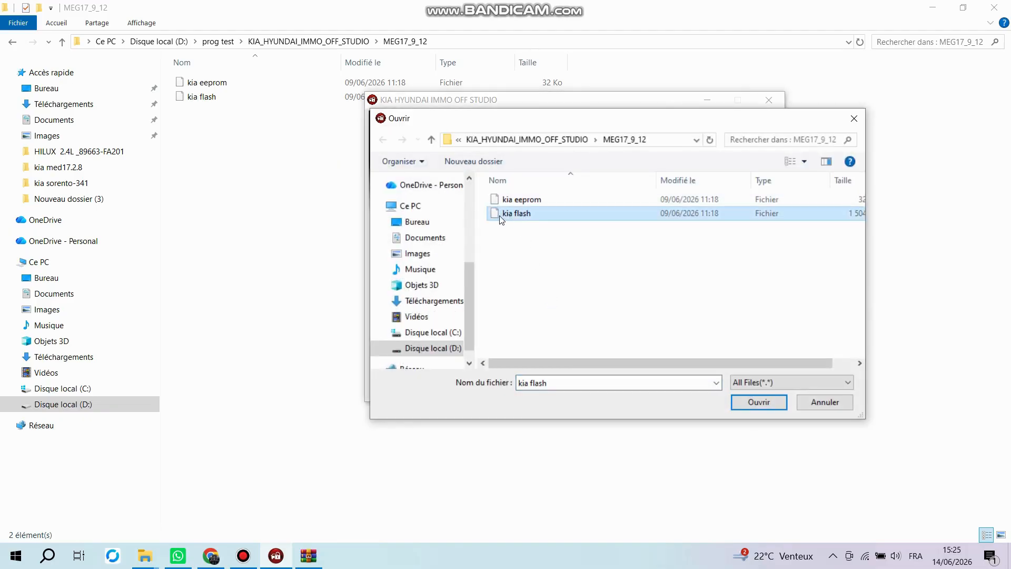
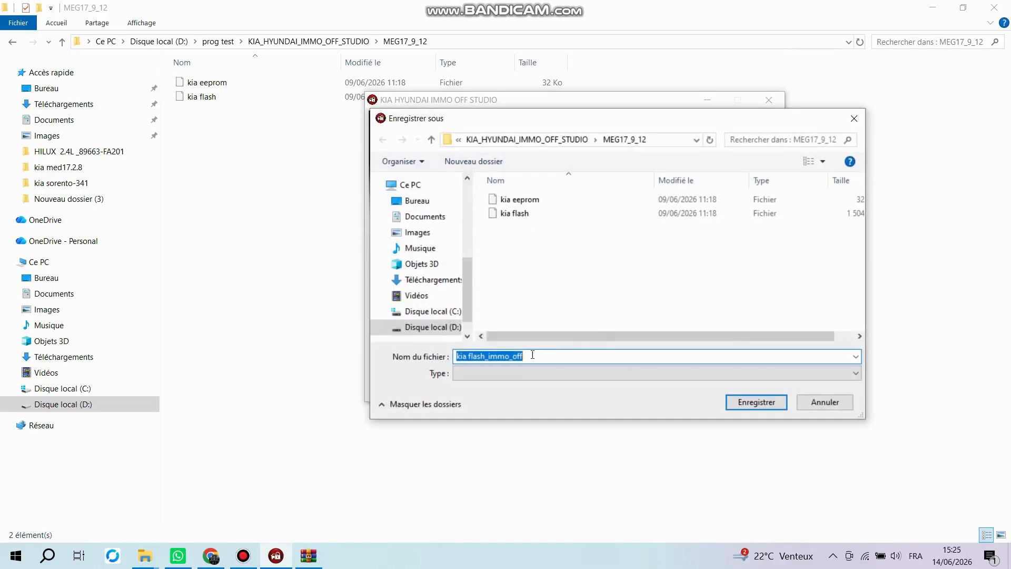
click(751, 402)
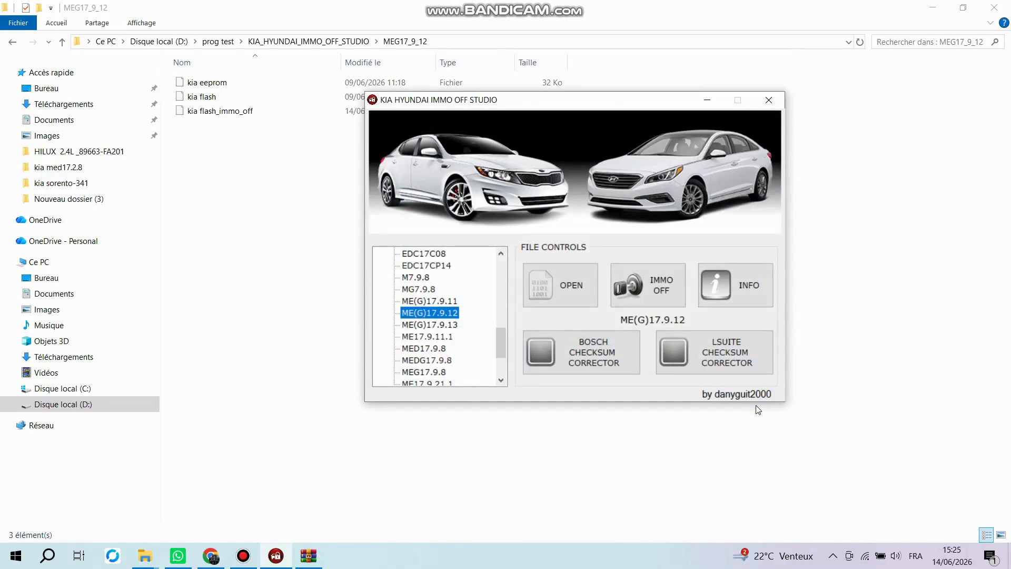
- Run BigBinCompare.exe again from its archive and load kia flash as the left file and kia flash_immo_off as the right file
click(308, 556)
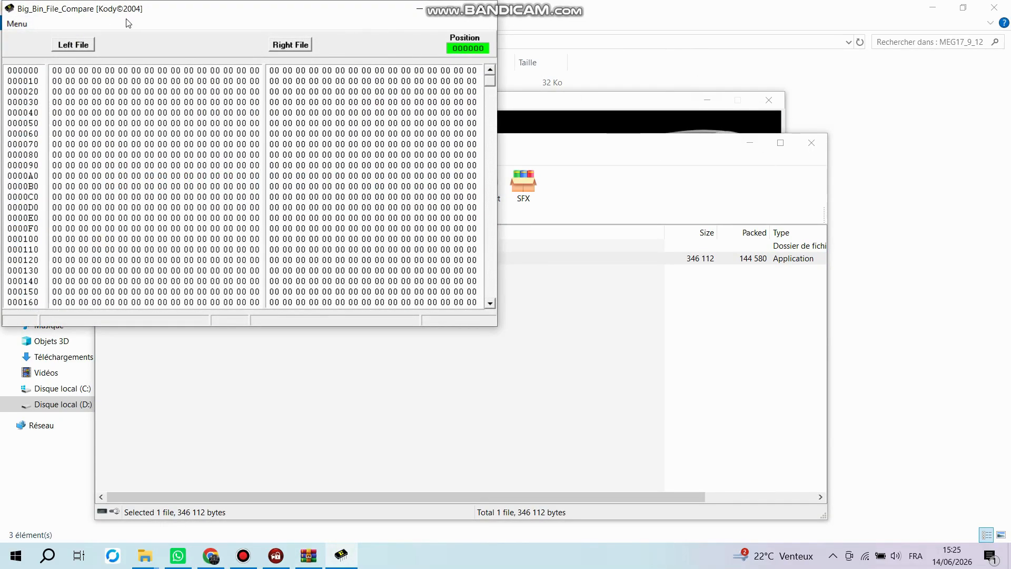
click(73, 44)
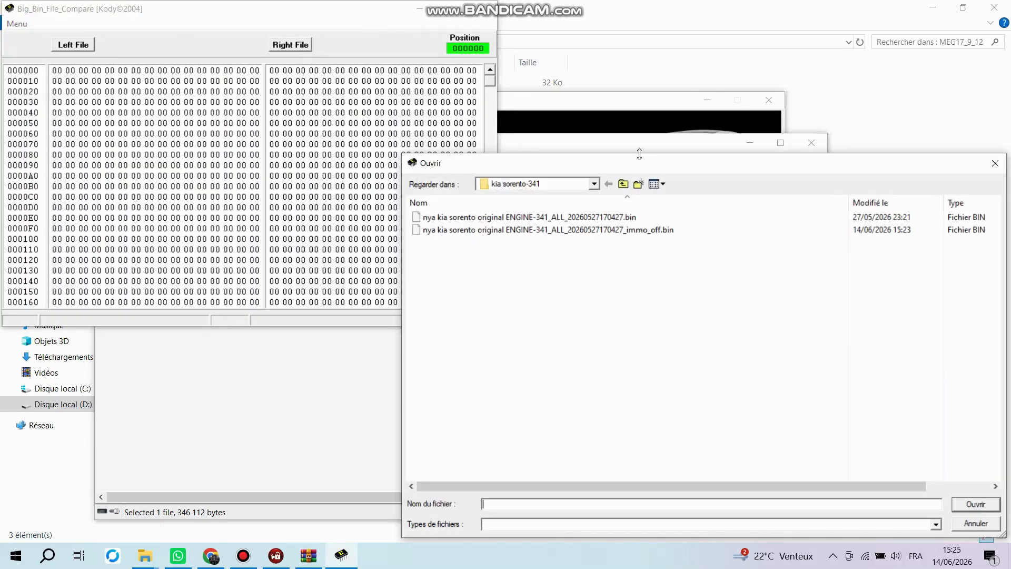
click(624, 184)
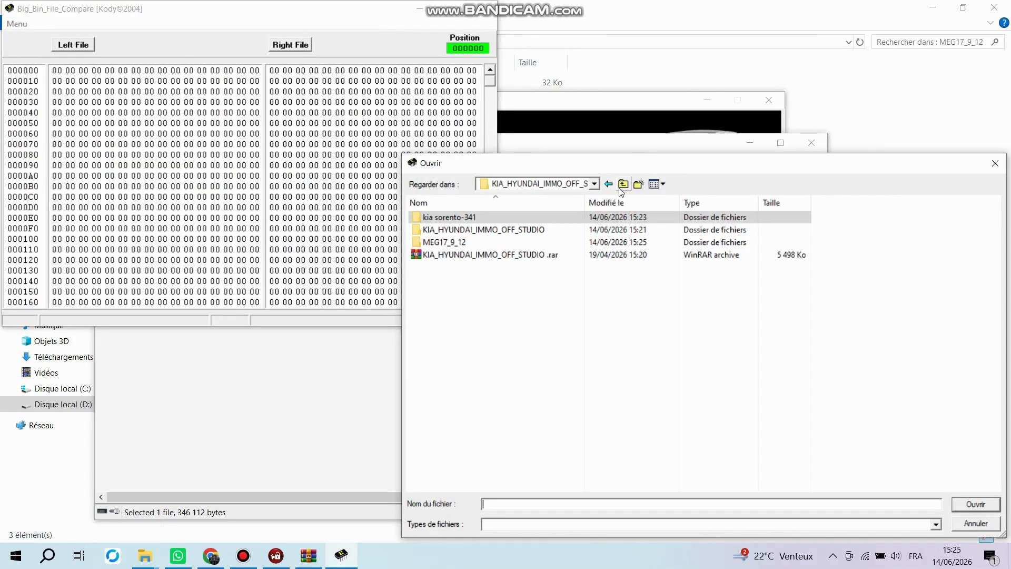
double_click(442, 243)
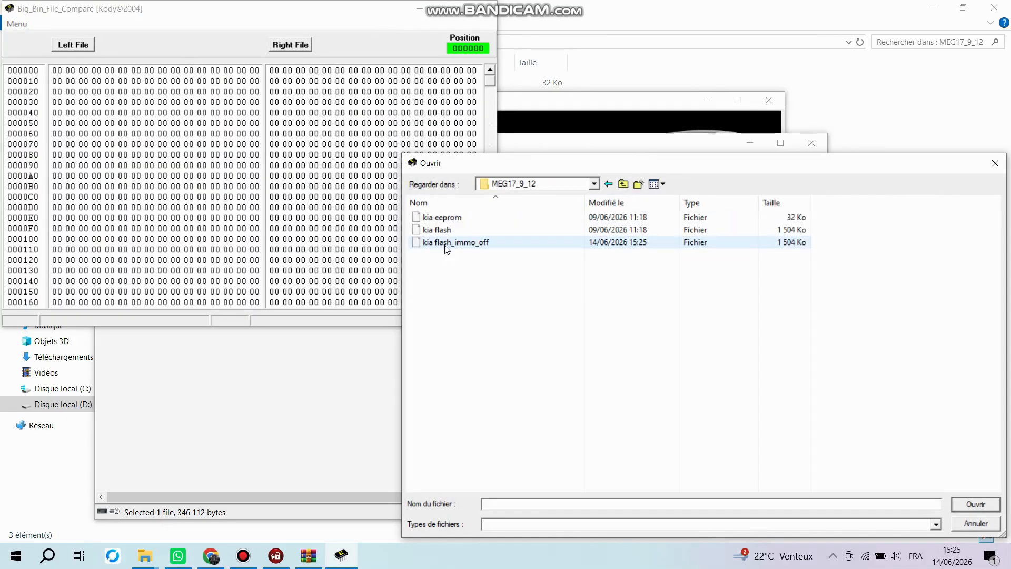
double_click(441, 230)
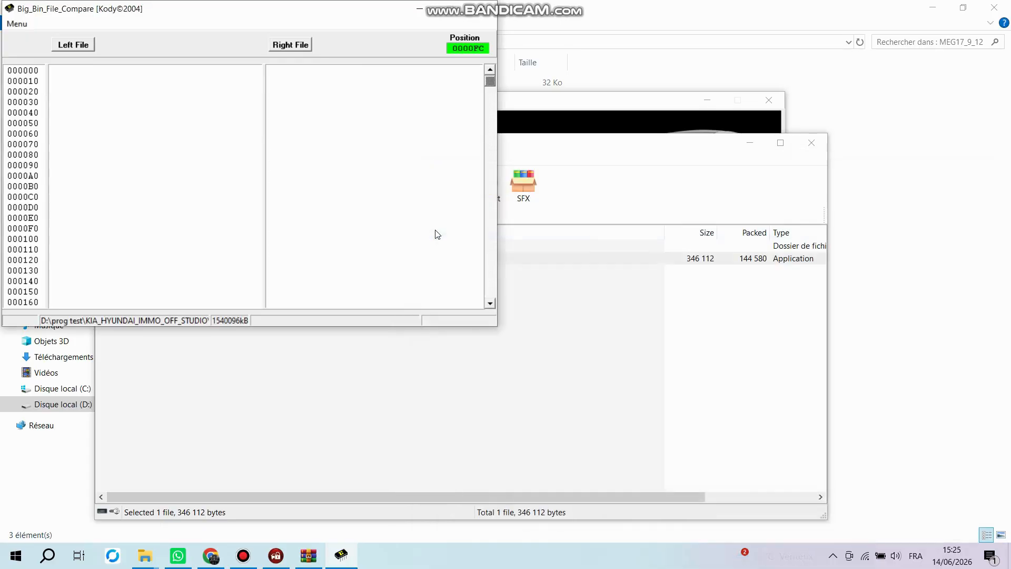
click(290, 48)
click(466, 241)
double_click(466, 242)
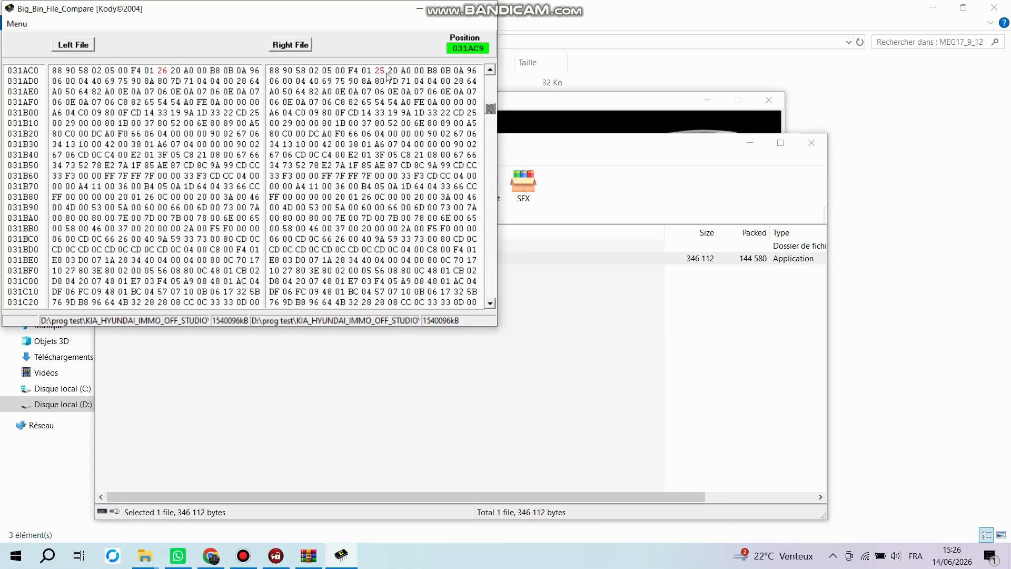
- Look through both flash files from address 031AC0 onward and back to the start, then close the comparison tool and archive
drag(493, 113, 494, 261)
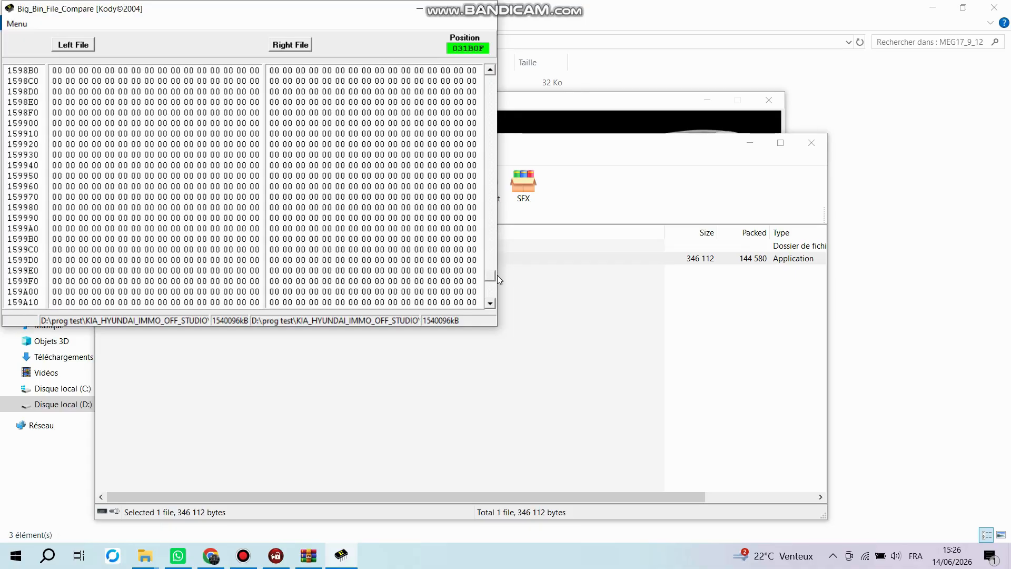
drag(491, 225, 492, 75)
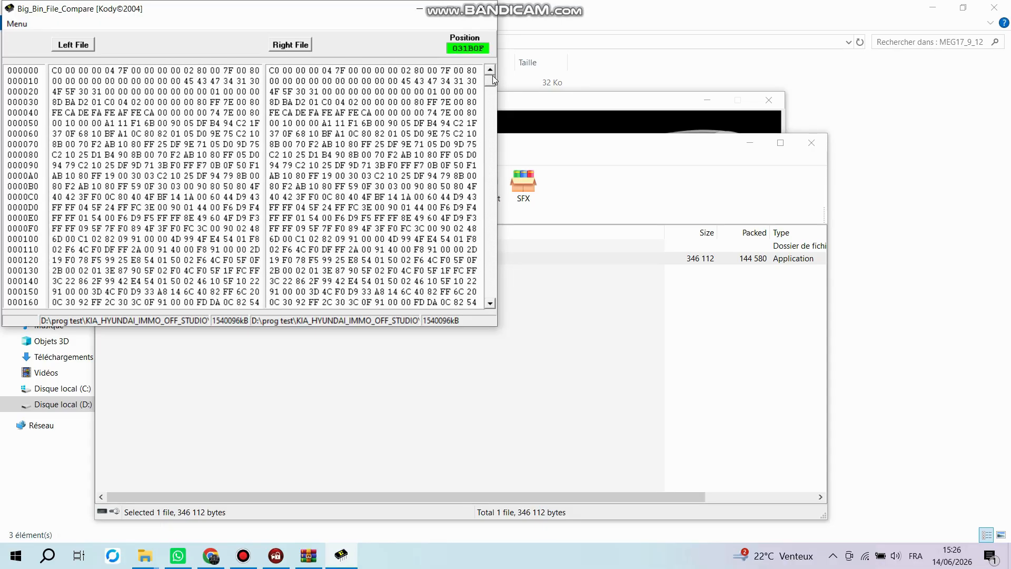
click(490, 8)
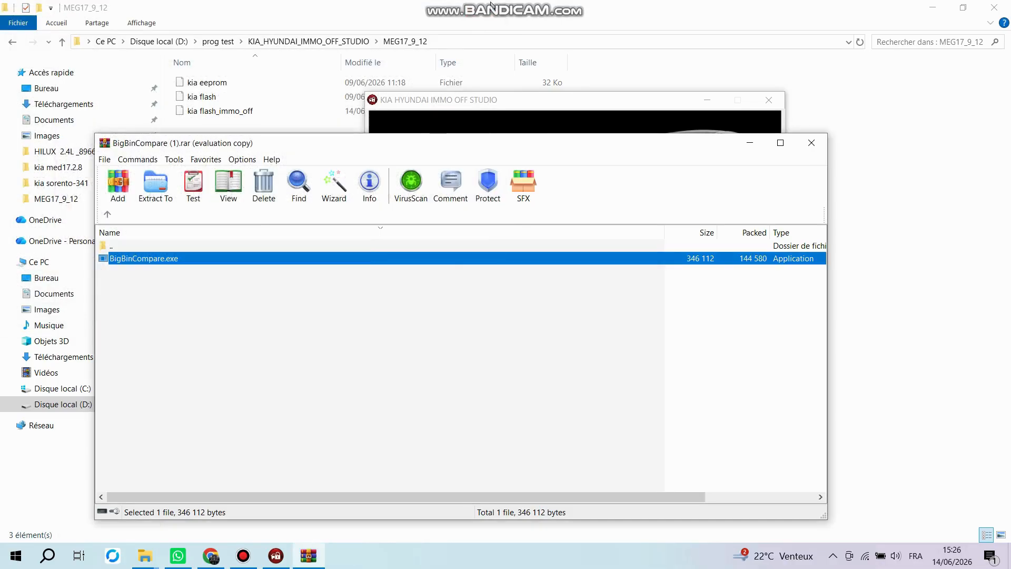
click(812, 143)
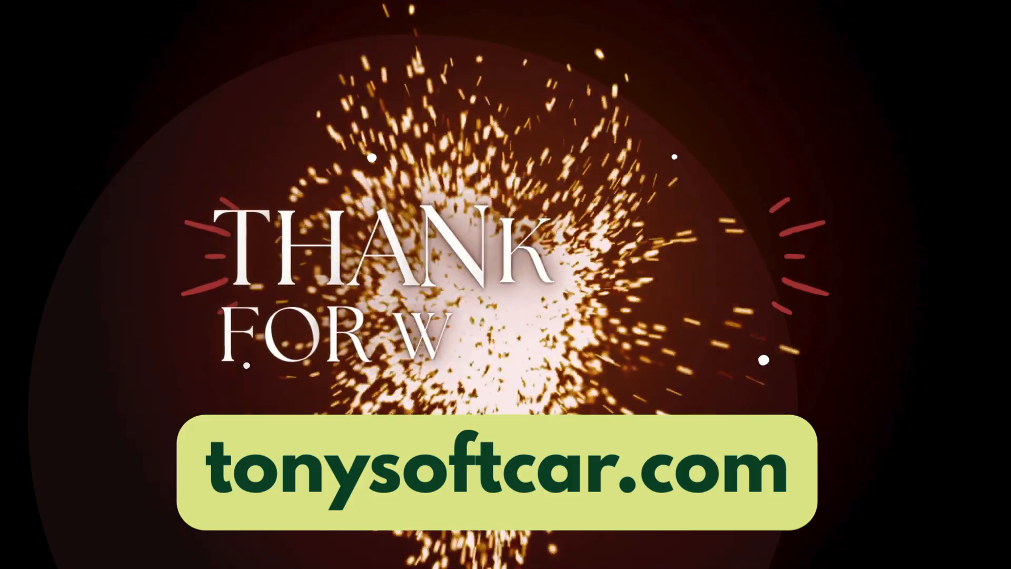